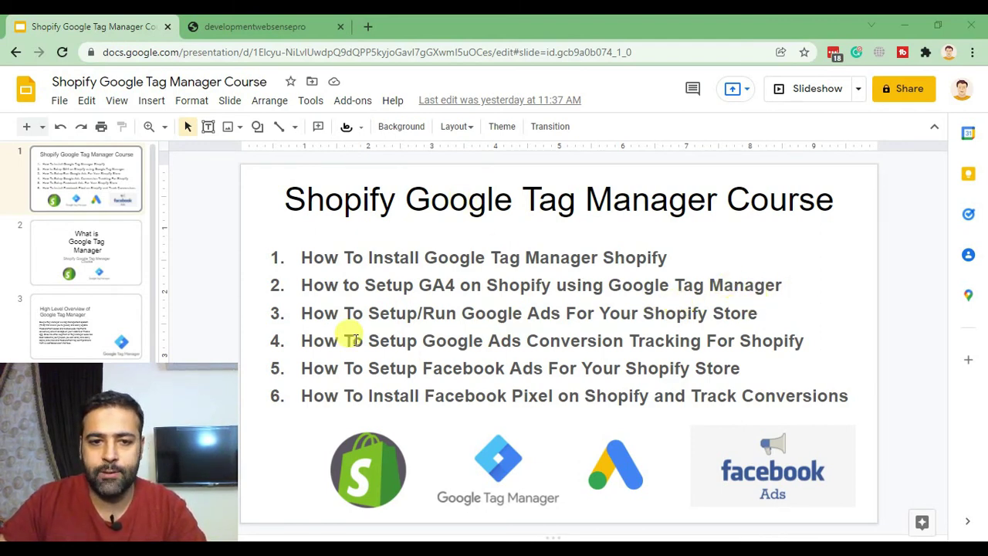
Step: Highlight the course lessons on Tag Manager installation, GA4 setup and running Google Ads
{"action": "left_click_drag", "start_coordinate": [300, 313], "coordinate": [758, 312]}
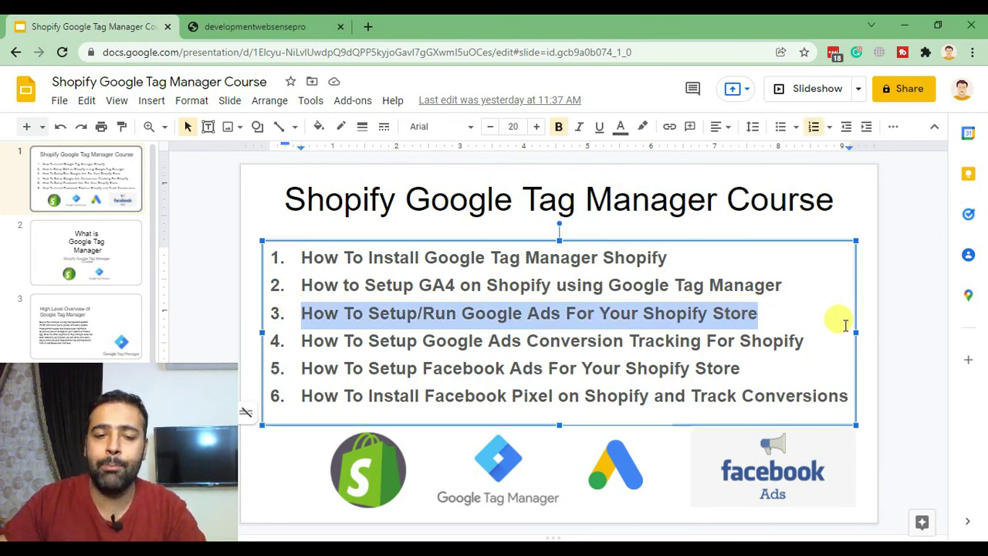
{"action": "left_click", "coordinate": [308, 285]}
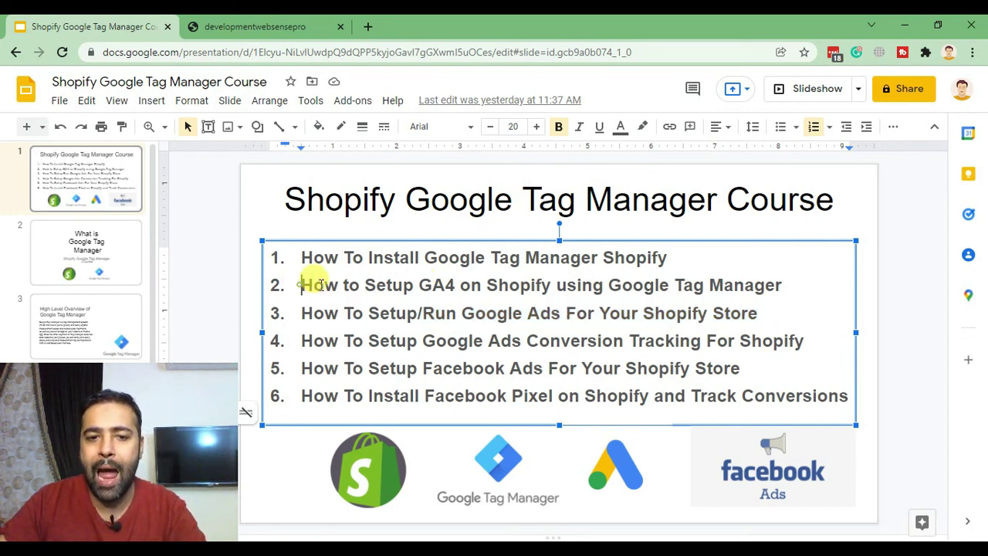
{"action": "left_click_drag", "start_coordinate": [319, 284], "coordinate": [762, 283]}
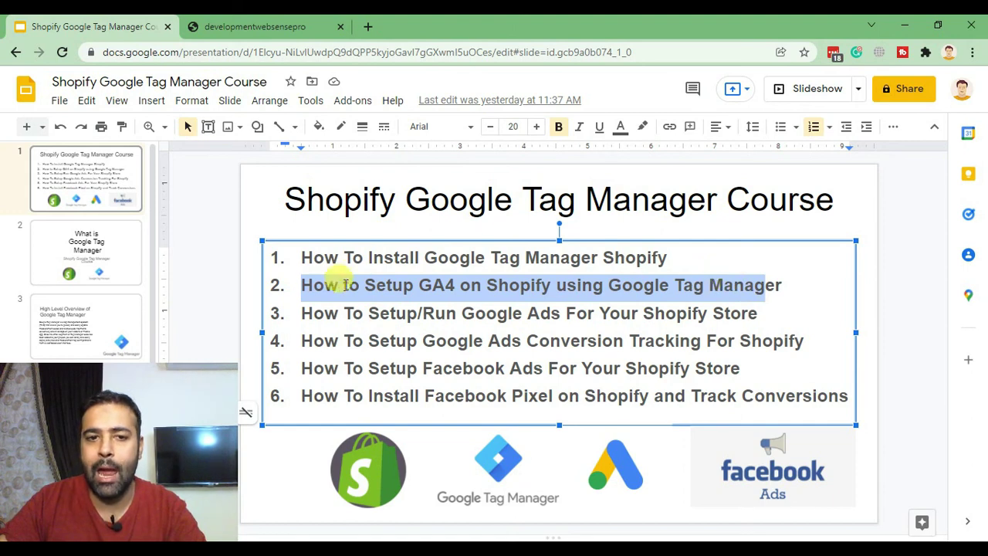
{"action": "left_click_drag", "start_coordinate": [300, 256], "coordinate": [673, 257]}
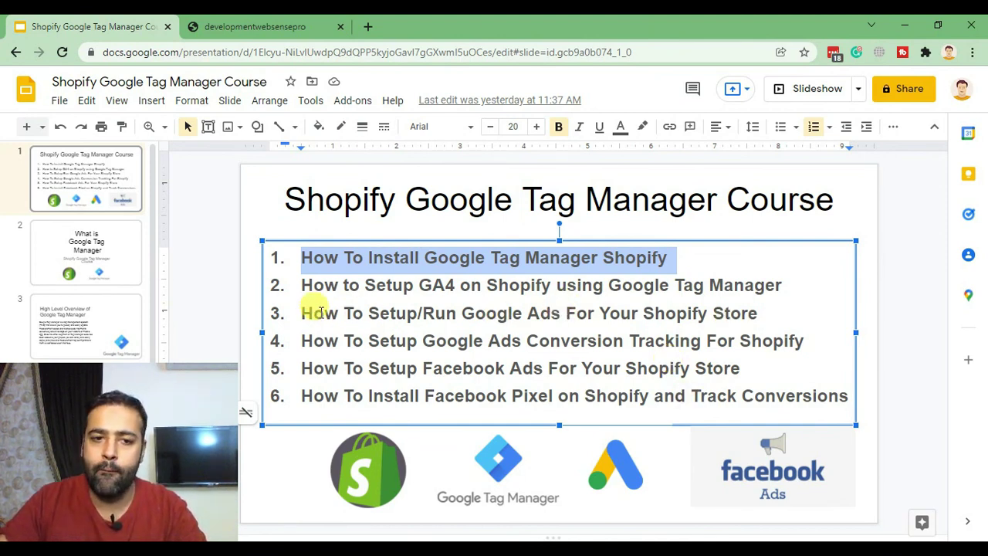
{"action": "left_click_drag", "start_coordinate": [298, 313], "coordinate": [780, 319]}
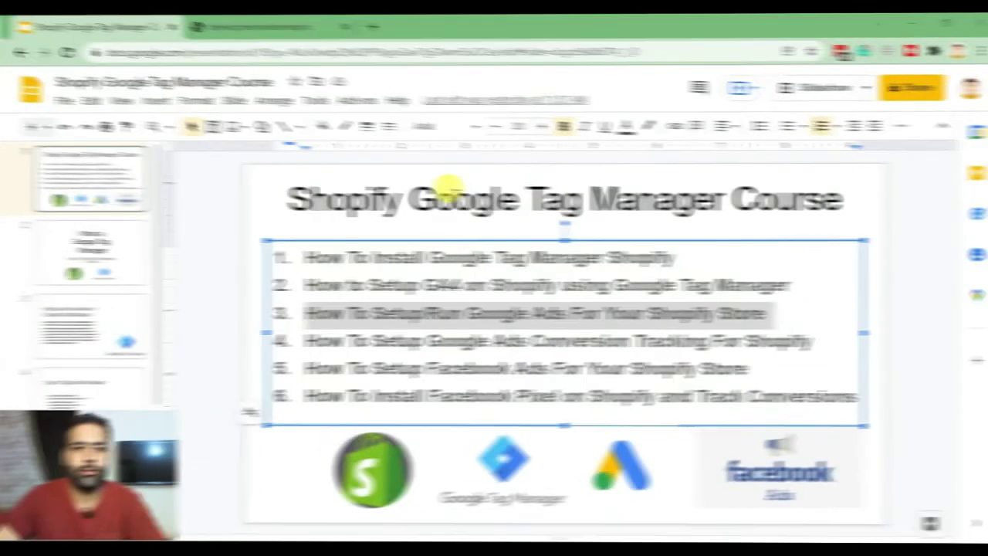
Step: Search 'Google adwords' in a new tab and open the official Google Ads result
{"action": "left_click", "coordinate": [268, 23]}
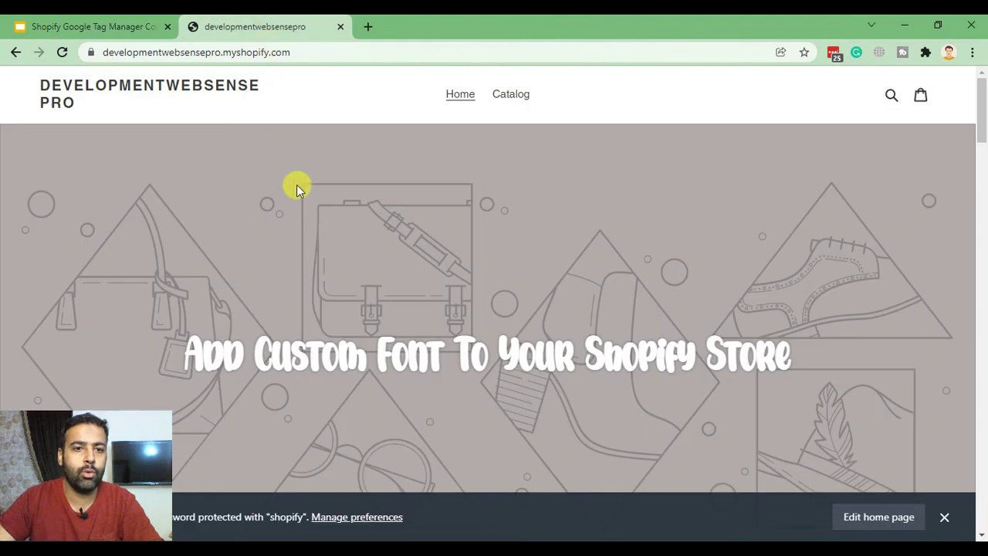
{"action": "left_click", "coordinate": [301, 52]}
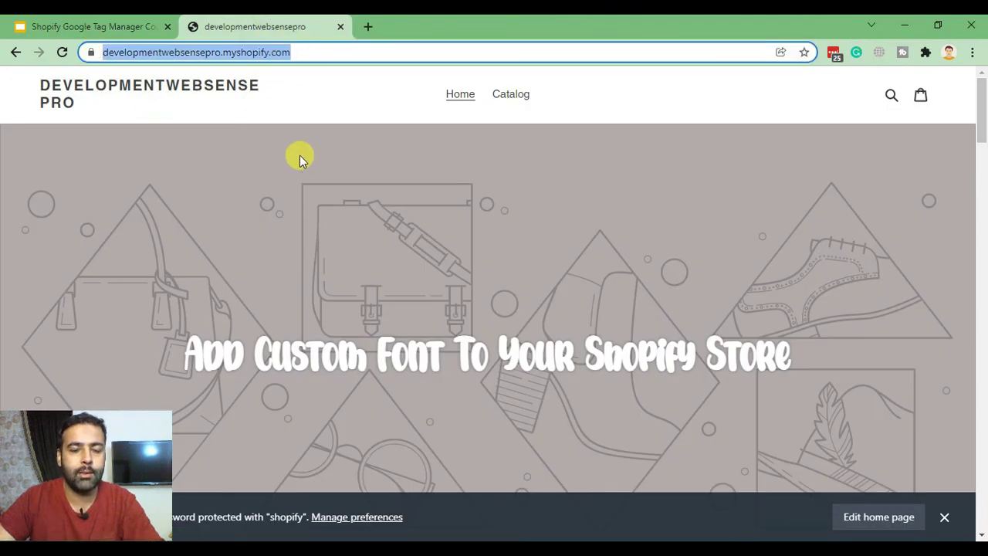
{"action": "left_click", "coordinate": [368, 27]}
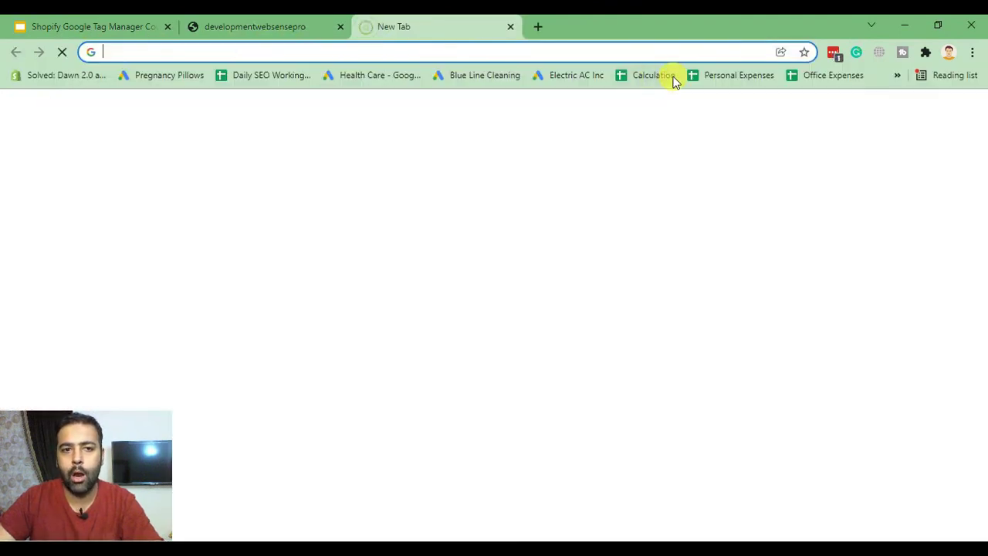
{"action": "type", "text": "Google adwor"}
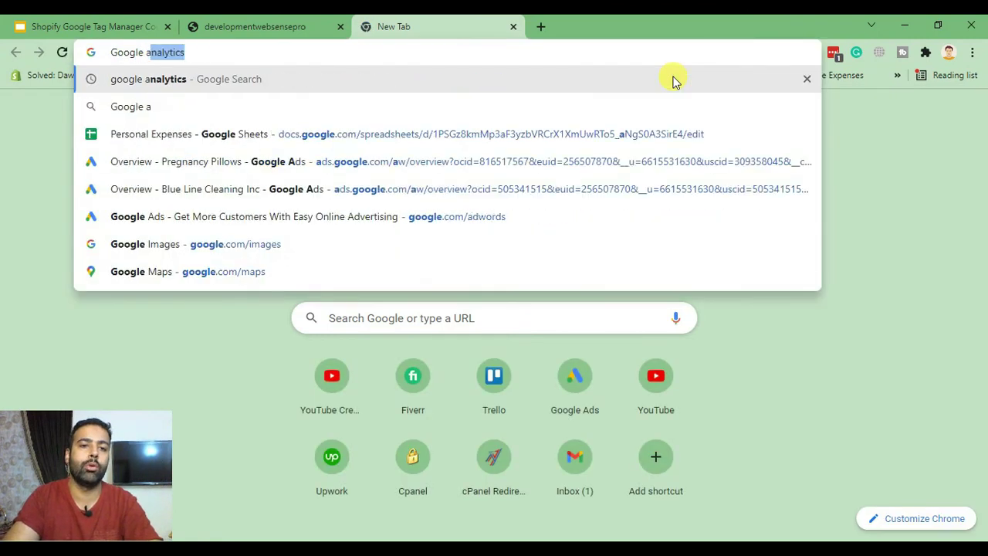
{"action": "type", "text": "ds"}
{"action": "key", "text": "Return"}
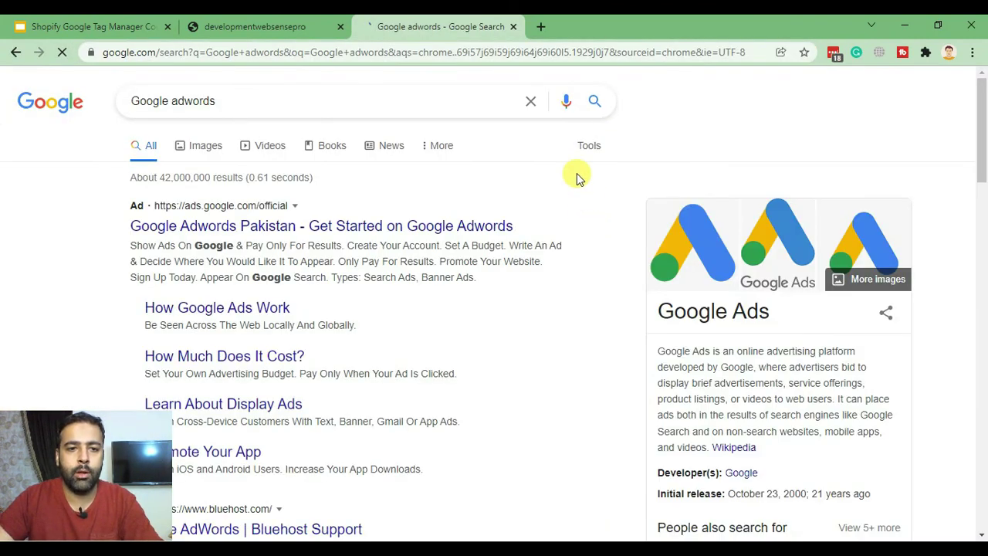
{"action": "scroll", "coordinate": [577, 173], "scroll_direction": "down", "scroll_amount": 2}
{"action": "scroll", "coordinate": [382, 363], "scroll_direction": "up", "scroll_amount": 2}
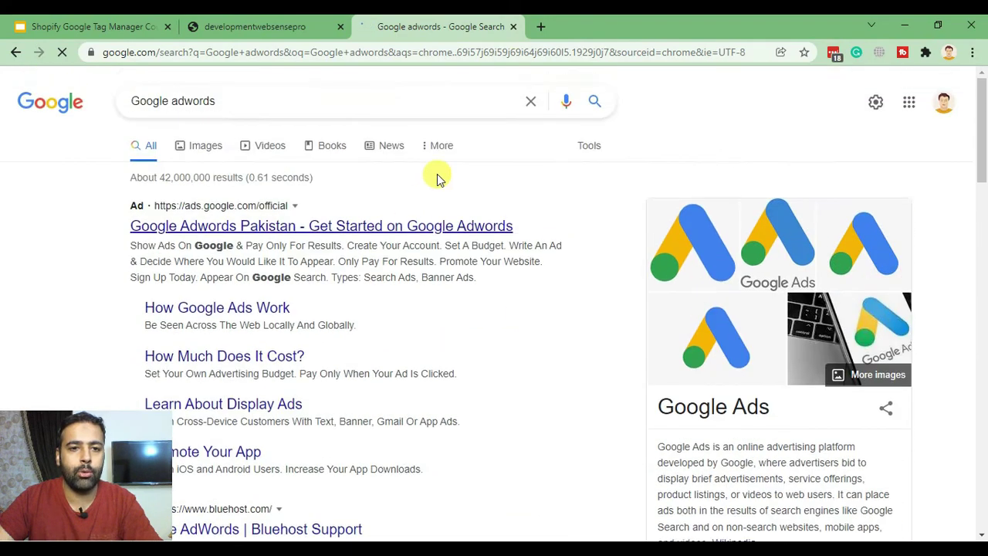
{"action": "left_click", "coordinate": [373, 227]}
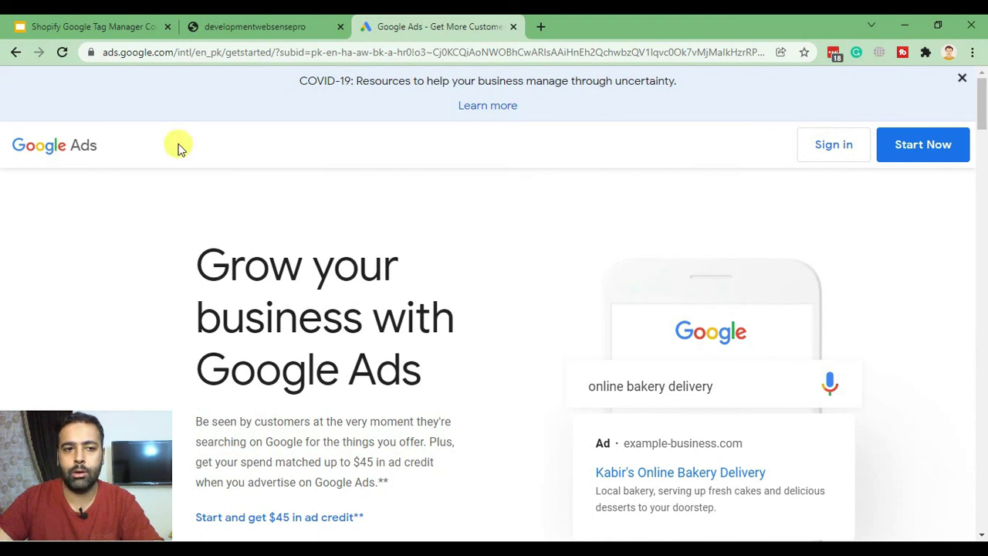
Step: Choose Start Now, then pick NEW GOOGLE ADS ACCOUNT from the 'Use Google Ads as...' list
{"action": "left_click", "coordinate": [905, 157]}
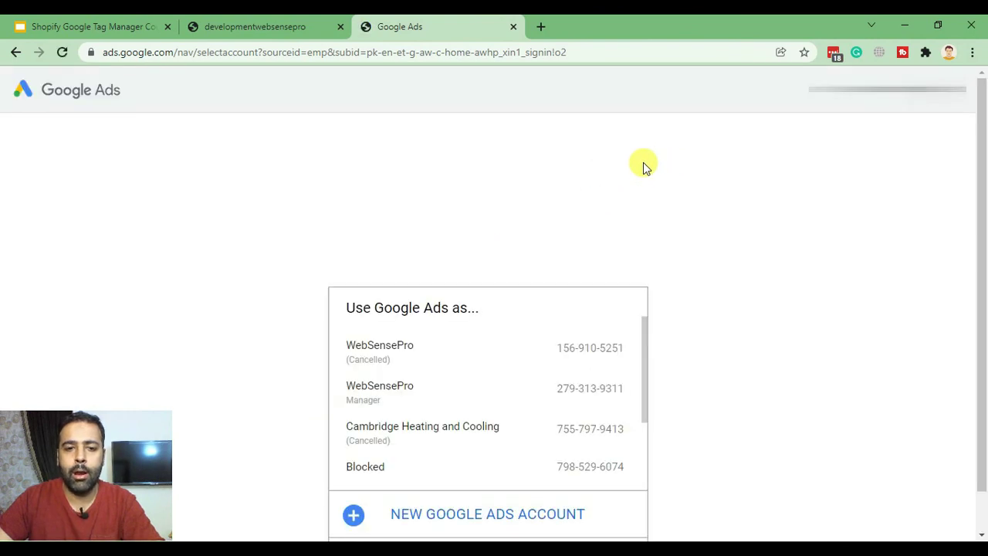
{"action": "scroll", "coordinate": [643, 163], "scroll_direction": "down", "scroll_amount": 1}
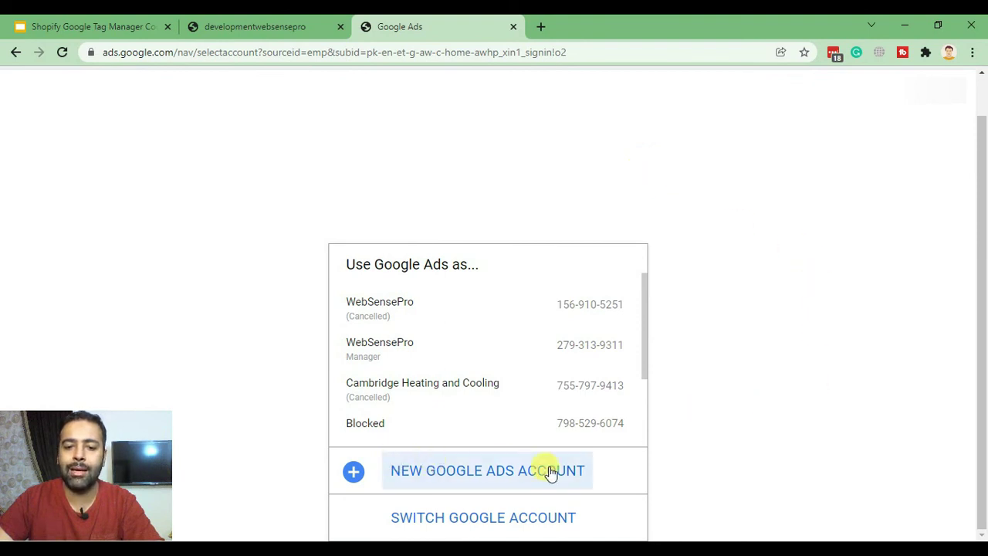
{"action": "left_click", "coordinate": [503, 475]}
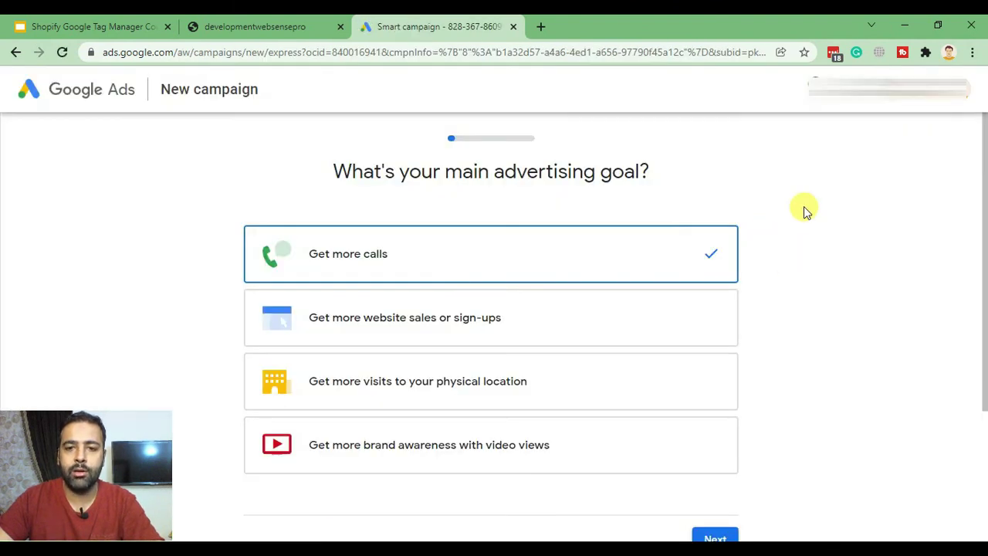
Step: Pick 'Get more website sales or sign-ups' as the goal, continue, and decline Business Profile info
{"action": "scroll", "coordinate": [804, 208], "scroll_direction": "down", "scroll_amount": 1}
{"action": "scroll", "coordinate": [803, 209], "scroll_direction": "up", "scroll_amount": 1}
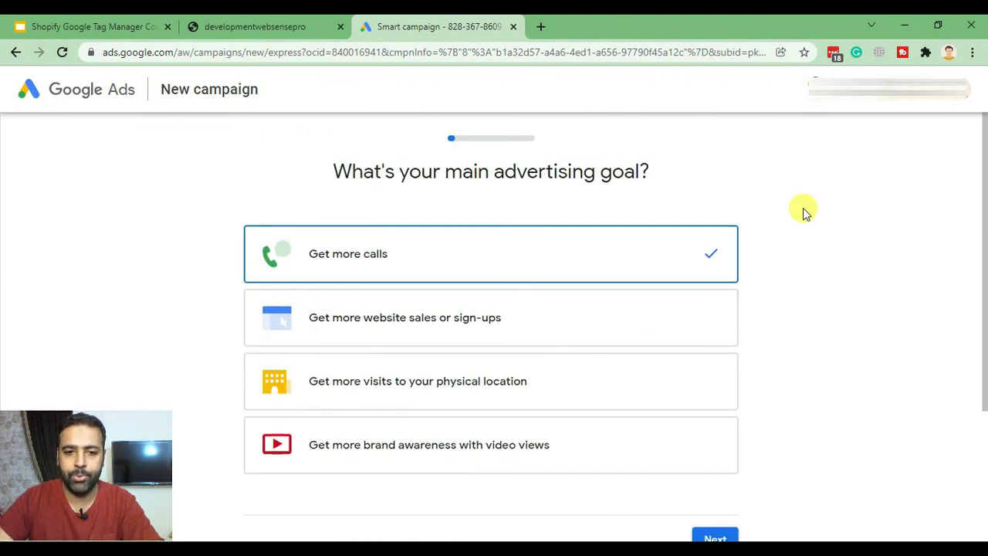
{"action": "left_click", "coordinate": [503, 334]}
{"action": "scroll", "coordinate": [846, 231], "scroll_direction": "down", "scroll_amount": 2}
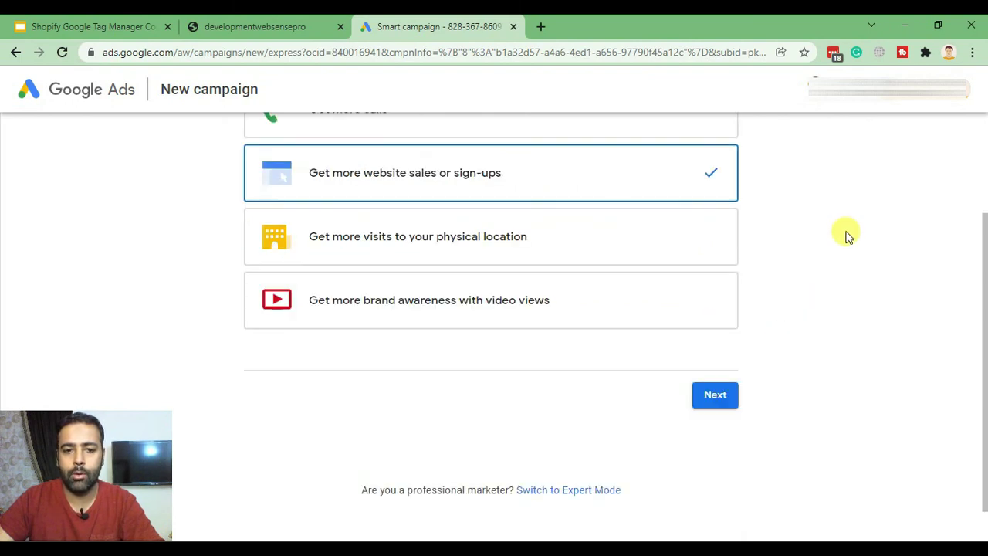
{"action": "left_click", "coordinate": [718, 400]}
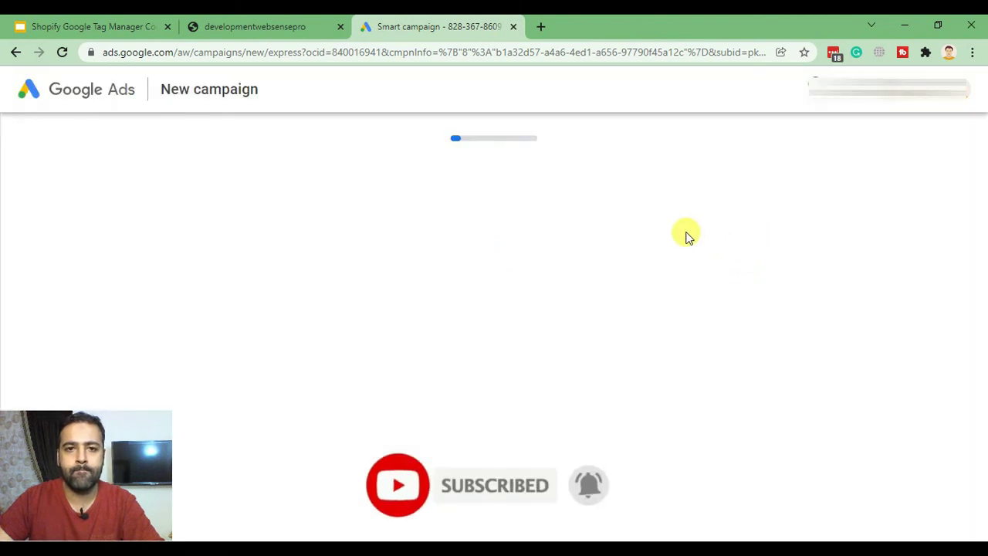
{"action": "left_click", "coordinate": [639, 351]}
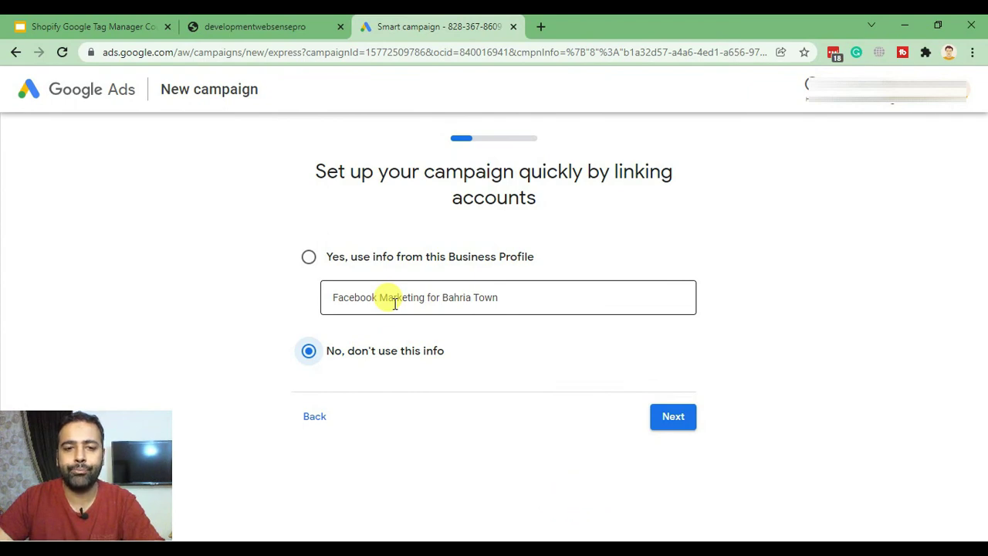
Step: Skip linking a Business Profile and submit 'Shopify Google Tag Manager Course' as the business name
{"action": "left_click", "coordinate": [529, 300]}
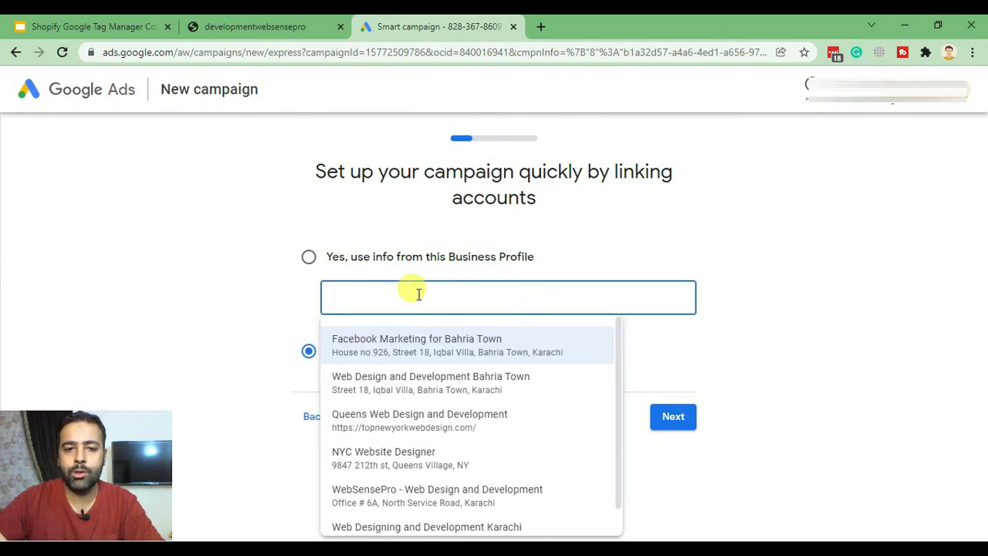
{"action": "left_click", "coordinate": [785, 279]}
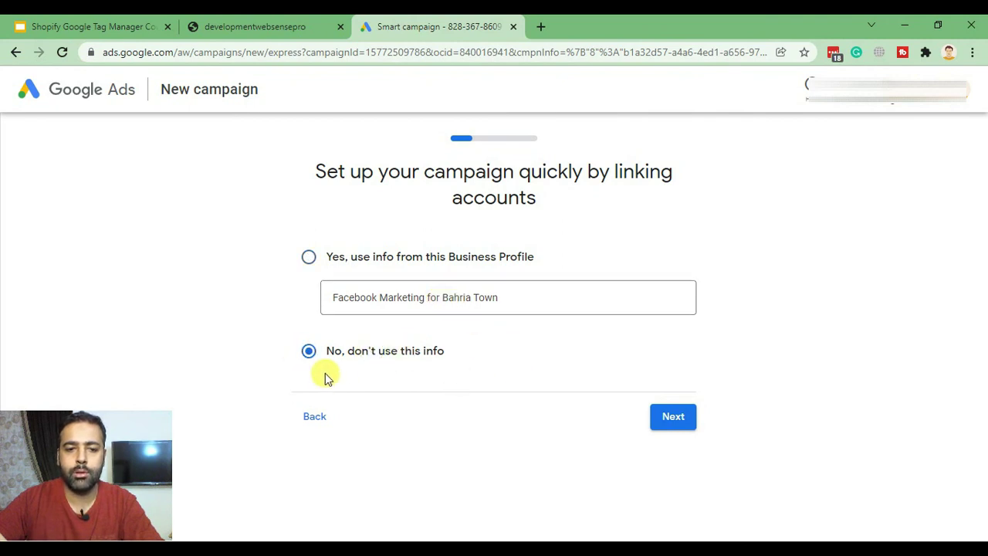
{"action": "left_click", "coordinate": [672, 416]}
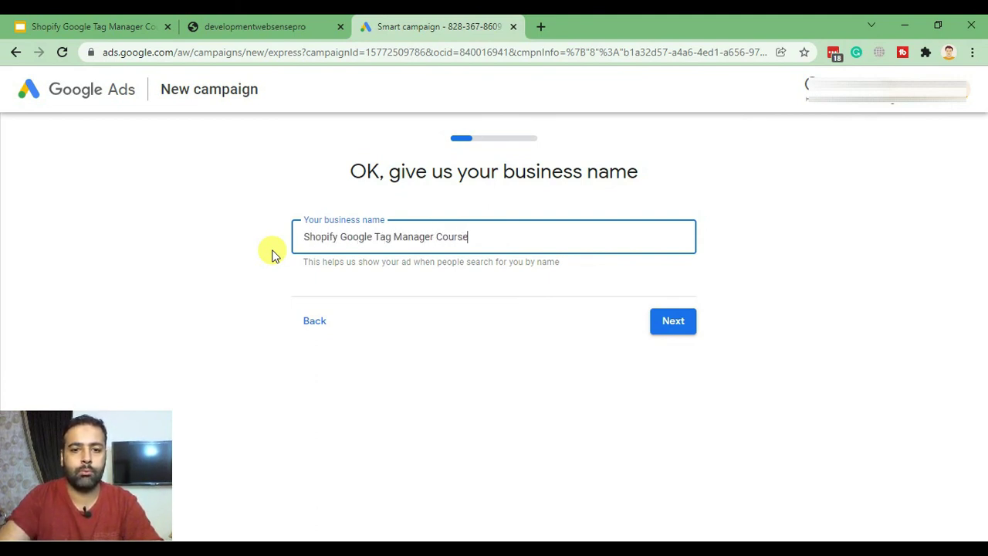
{"action": "left_click", "coordinate": [680, 324]}
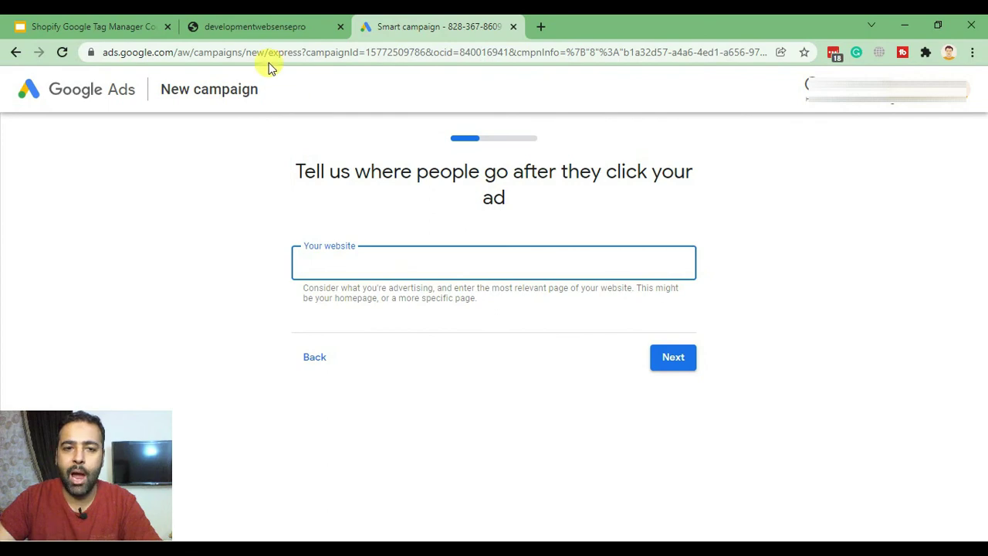
Step: Copy the developmentwebsensepro.myshopify.com address from the store tab into Your website and submit it
{"action": "left_click", "coordinate": [262, 26]}
{"action": "left_click", "coordinate": [269, 52]}
{"action": "left_click", "coordinate": [324, 52]}
{"action": "left_click_drag", "start_coordinate": [324, 52], "coordinate": [132, 50]}
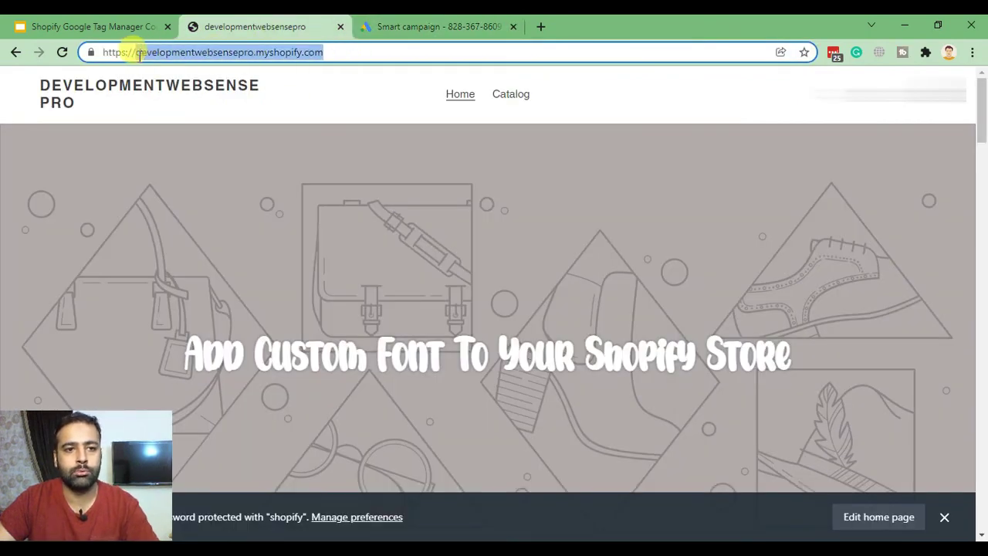
{"action": "key", "text": "ctrl+c"}
{"action": "left_click", "coordinate": [433, 26]}
{"action": "left_click", "coordinate": [434, 257]}
{"action": "key", "text": "ctrl+v"}
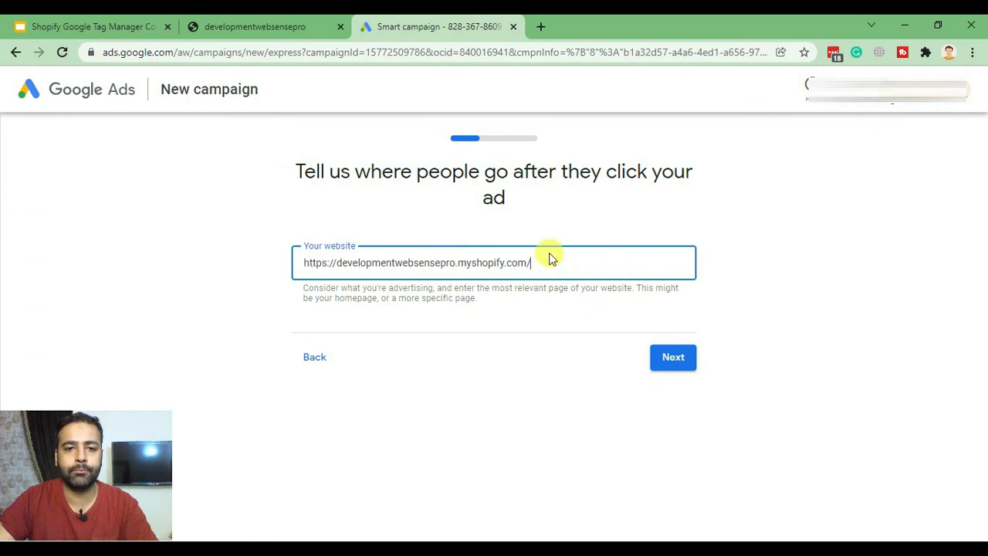
{"action": "left_click", "coordinate": [684, 365]}
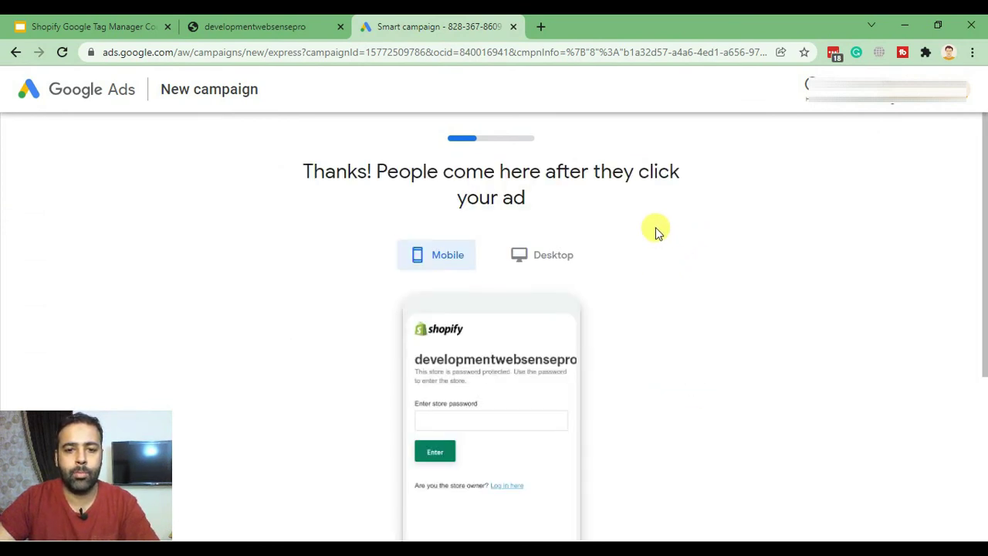
Step: Check the landing page in desktop and mobile previews, then continue
{"action": "scroll", "coordinate": [655, 229], "scroll_direction": "down", "scroll_amount": 4}
{"action": "scroll", "coordinate": [655, 229], "scroll_direction": "up", "scroll_amount": 4}
{"action": "left_click", "coordinate": [531, 259]}
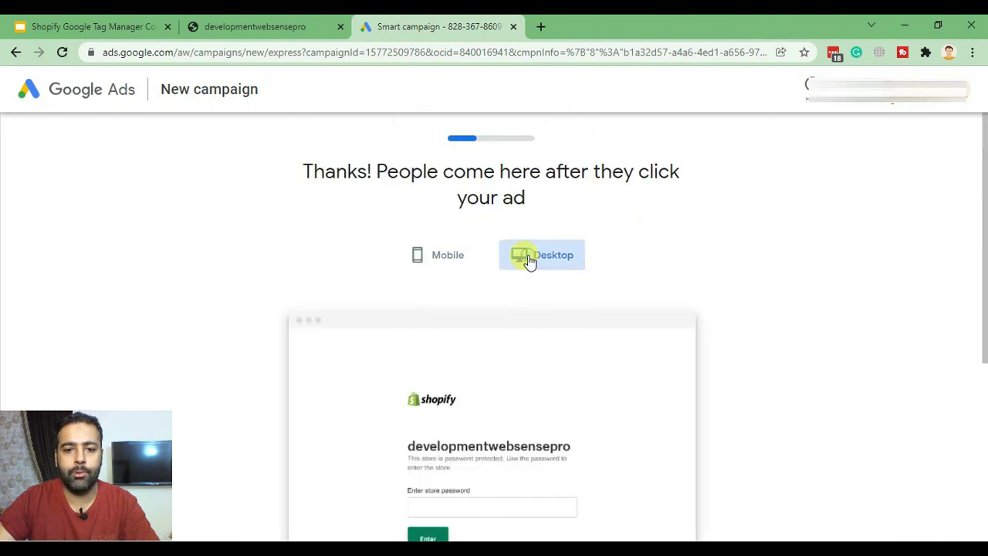
{"action": "left_click", "coordinate": [440, 258]}
{"action": "scroll", "coordinate": [695, 242], "scroll_direction": "down", "scroll_amount": 2}
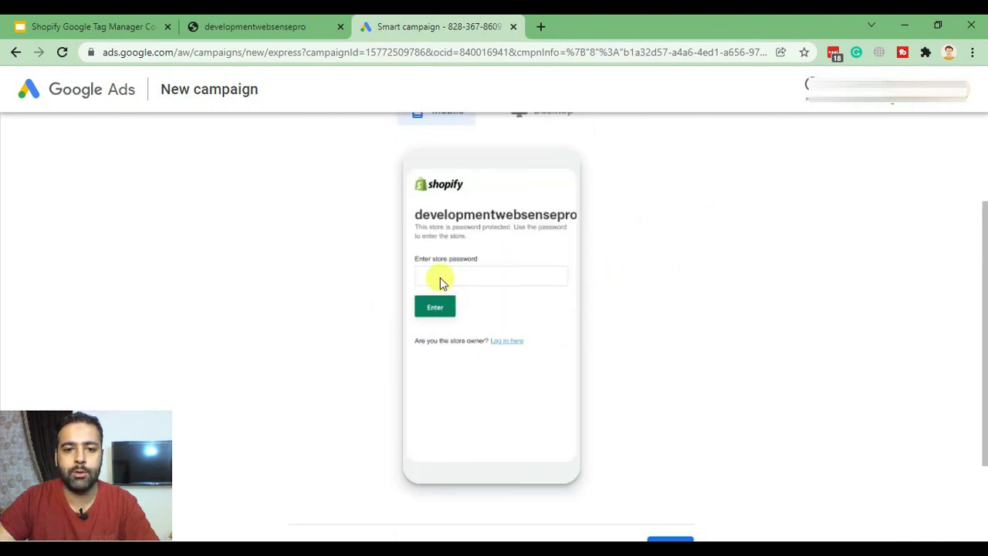
{"action": "scroll", "coordinate": [666, 239], "scroll_direction": "down", "scroll_amount": 2}
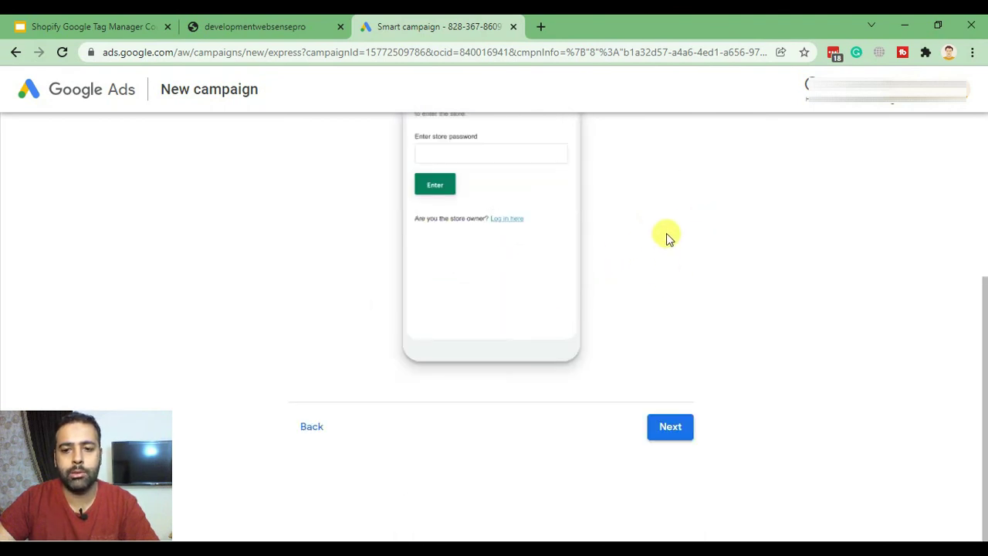
{"action": "left_click", "coordinate": [668, 426]}
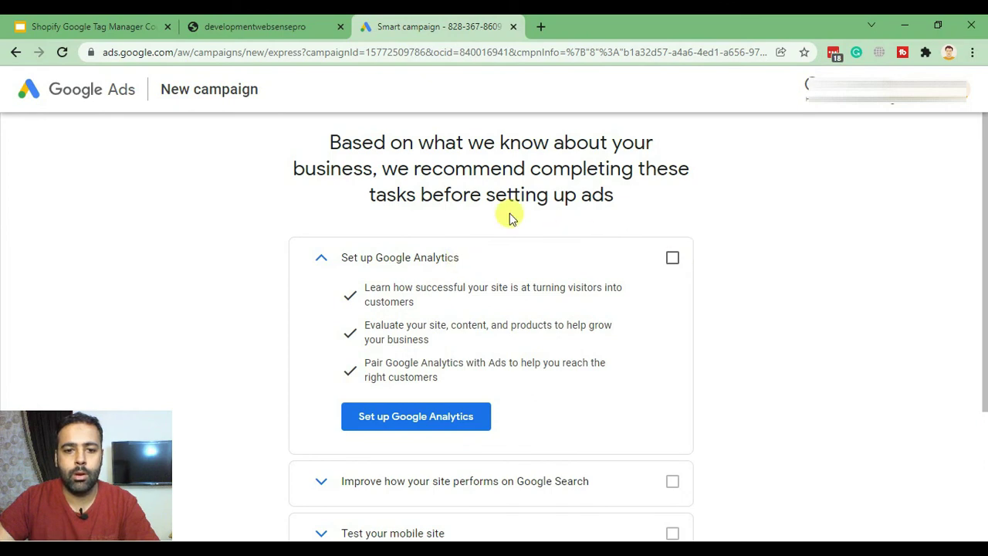
Step: Dismiss the task tip and the warning about learning each step first
{"action": "left_click", "coordinate": [666, 202]}
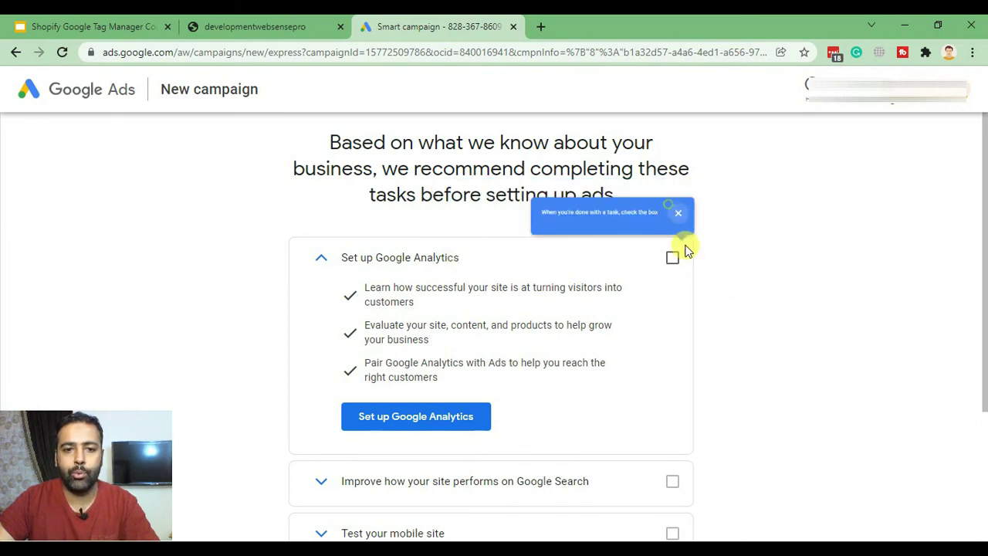
{"action": "scroll", "coordinate": [704, 248], "scroll_direction": "down", "scroll_amount": 2}
{"action": "scroll", "coordinate": [701, 247], "scroll_direction": "up", "scroll_amount": 2}
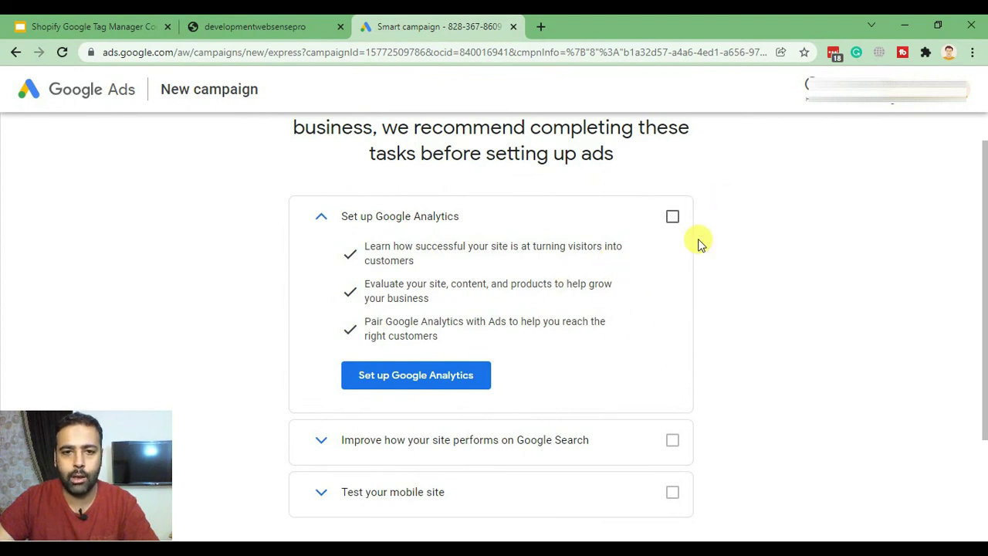
{"action": "scroll", "coordinate": [745, 222], "scroll_direction": "down", "scroll_amount": 2}
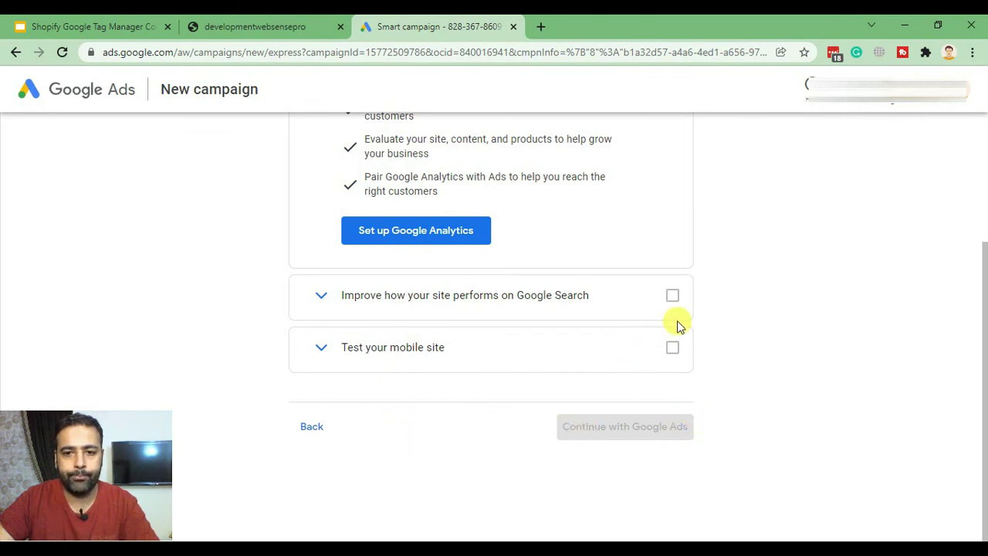
{"action": "left_click", "coordinate": [670, 348]}
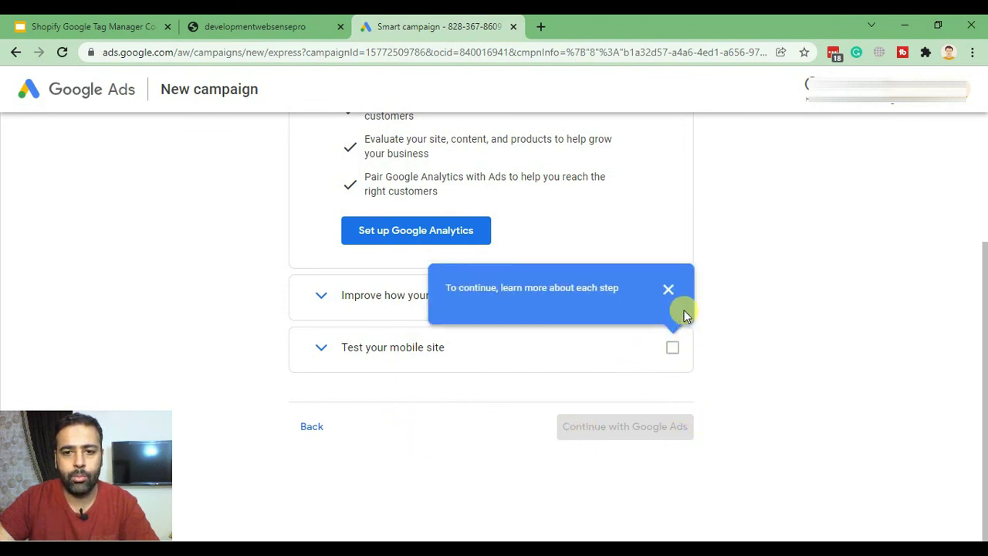
{"action": "left_click", "coordinate": [665, 289]}
{"action": "scroll", "coordinate": [746, 362], "scroll_direction": "up", "scroll_amount": 2}
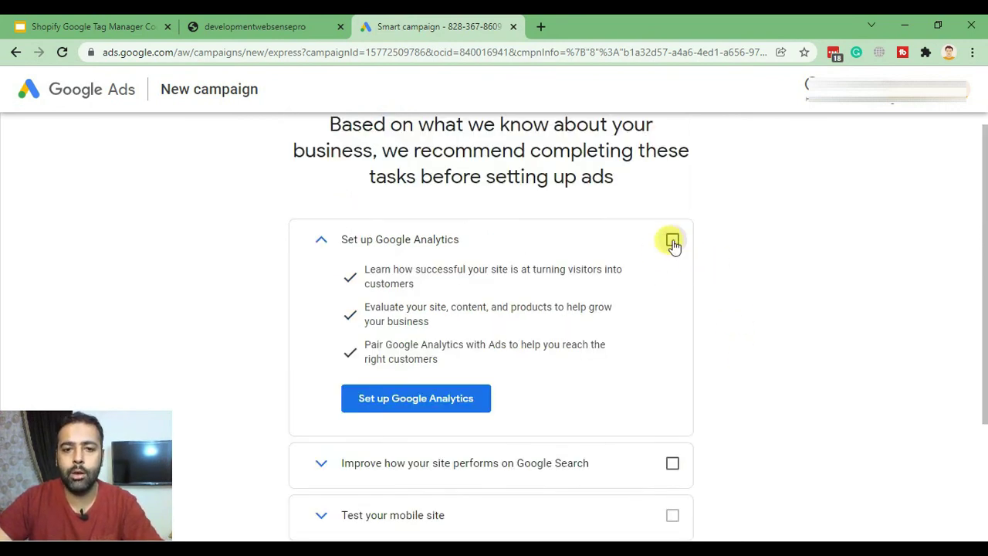
Step: Tick the Google Analytics, Google Search performance and mobile site test tasks, then continue
{"action": "left_click", "coordinate": [672, 241]}
{"action": "scroll", "coordinate": [752, 258], "scroll_direction": "down", "scroll_amount": 2}
{"action": "scroll", "coordinate": [646, 326], "scroll_direction": "up", "scroll_amount": 2}
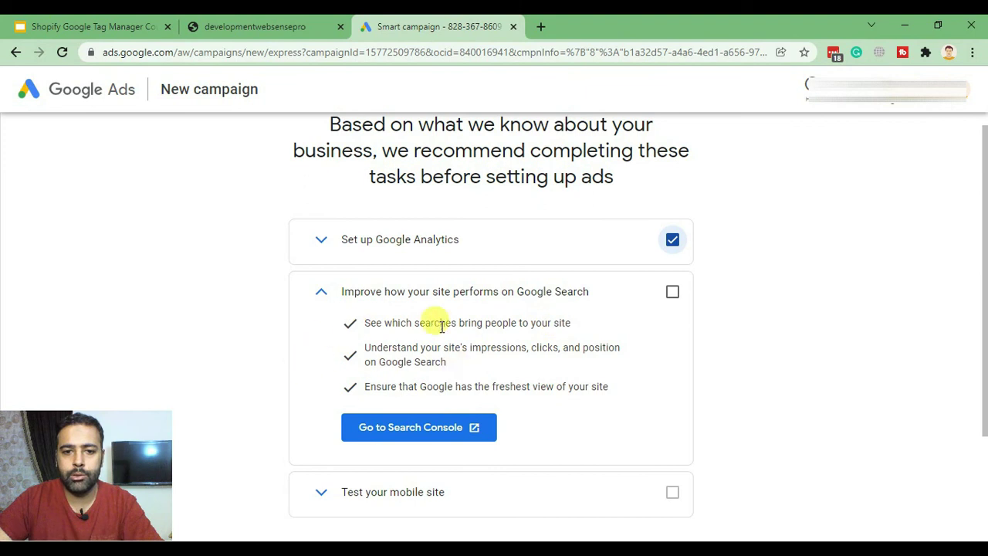
{"action": "left_click", "coordinate": [673, 293]}
{"action": "scroll", "coordinate": [737, 260], "scroll_direction": "down", "scroll_amount": 2}
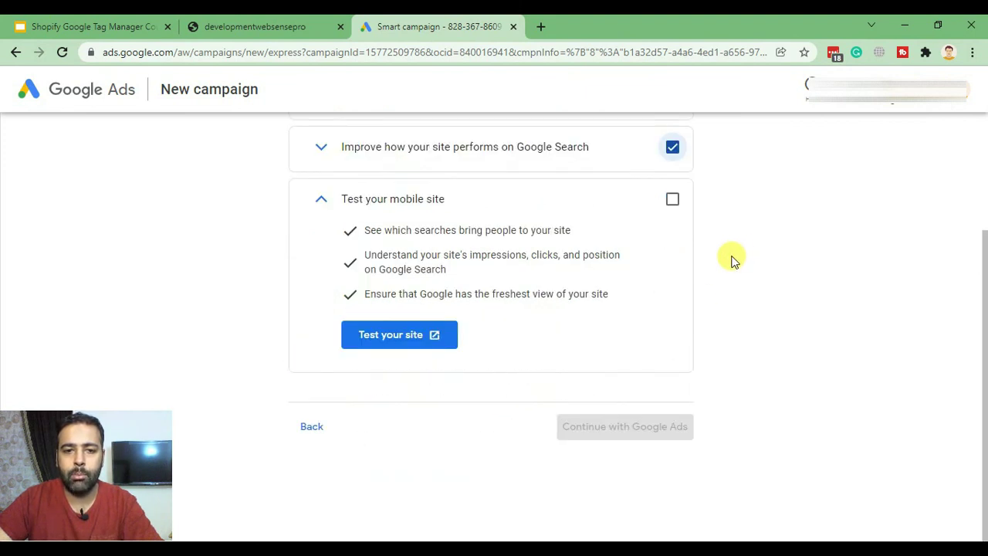
{"action": "left_click", "coordinate": [672, 200]}
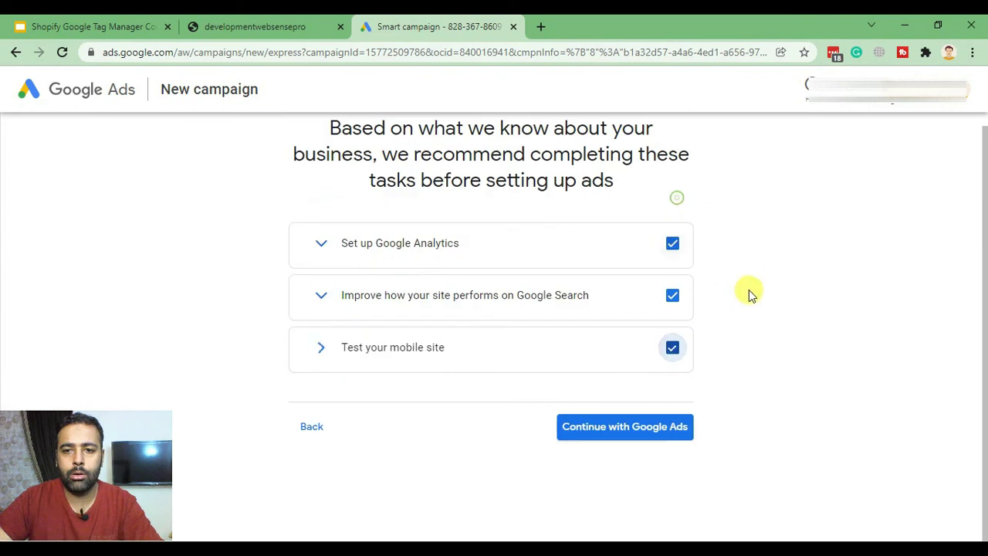
{"action": "left_click", "coordinate": [617, 423]}
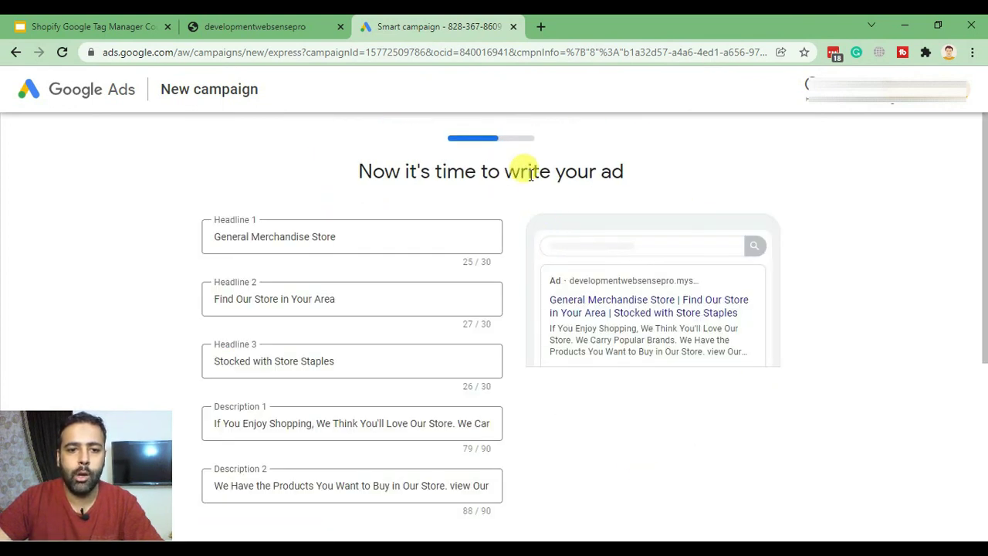
Step: Review the suggested headlines and the store address and description in the ad preview
{"action": "scroll", "coordinate": [529, 179], "scroll_direction": "down", "scroll_amount": 2}
{"action": "scroll", "coordinate": [530, 254], "scroll_direction": "up", "scroll_amount": 2}
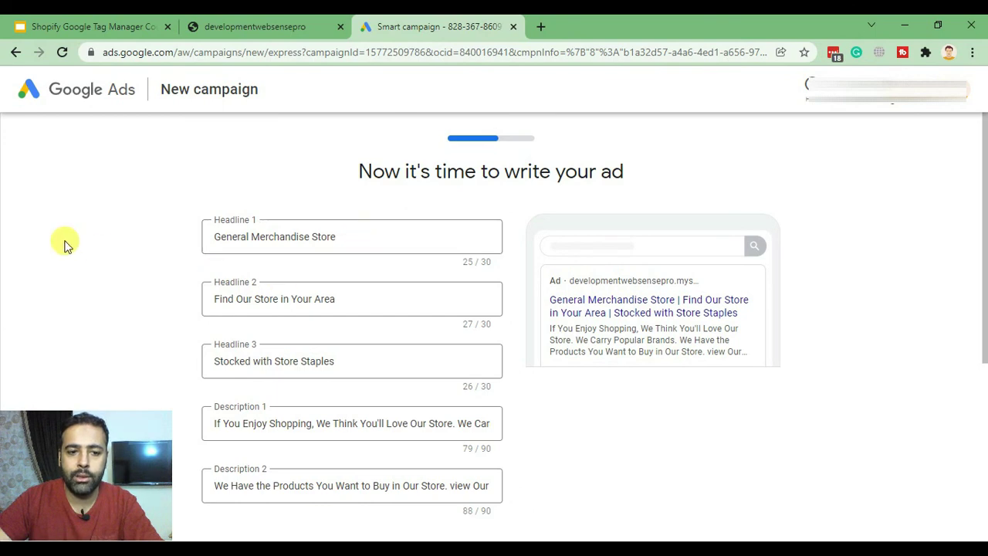
{"action": "scroll", "coordinate": [64, 244], "scroll_direction": "down", "scroll_amount": 2}
{"action": "scroll", "coordinate": [84, 275], "scroll_direction": "up", "scroll_amount": 2}
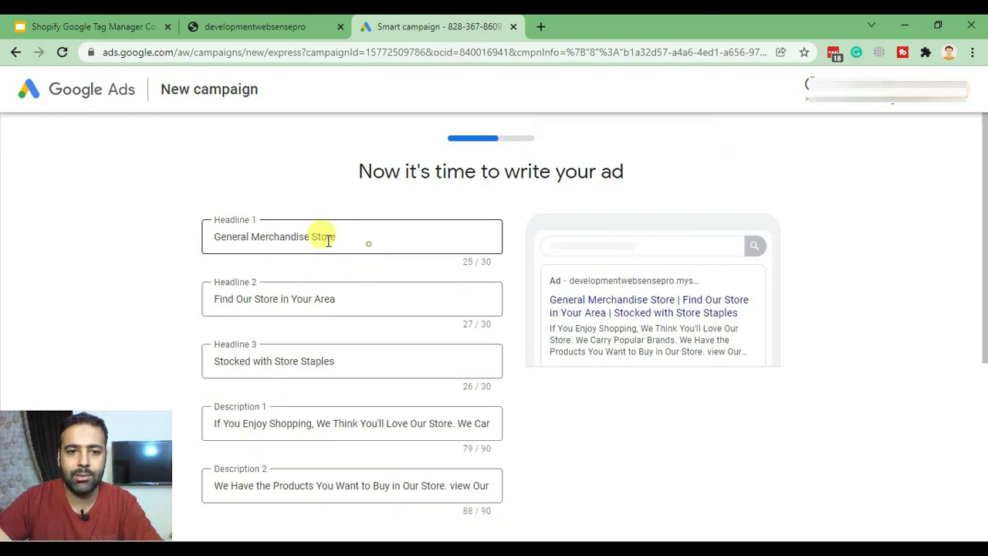
{"action": "left_click", "coordinate": [369, 236]}
{"action": "left_click", "coordinate": [532, 223]}
{"action": "scroll", "coordinate": [532, 220], "scroll_direction": "down", "scroll_amount": 4}
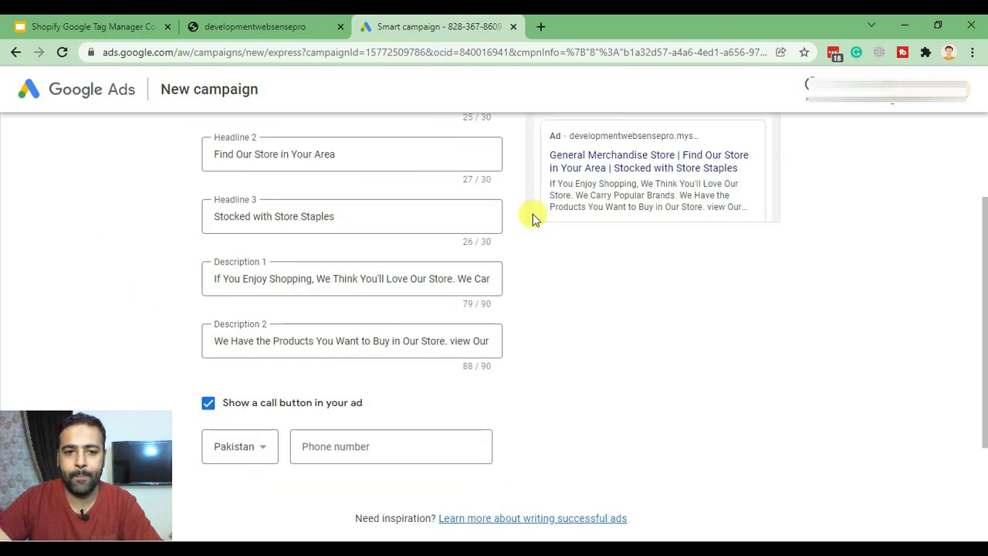
{"action": "scroll", "coordinate": [550, 276], "scroll_direction": "up", "scroll_amount": 4}
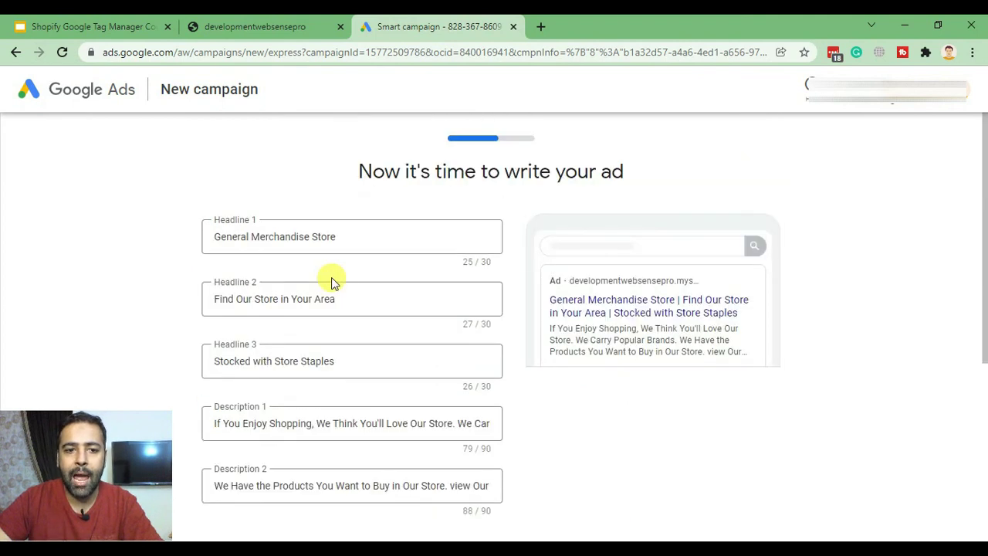
{"action": "scroll", "coordinate": [502, 254], "scroll_direction": "down", "scroll_amount": 2}
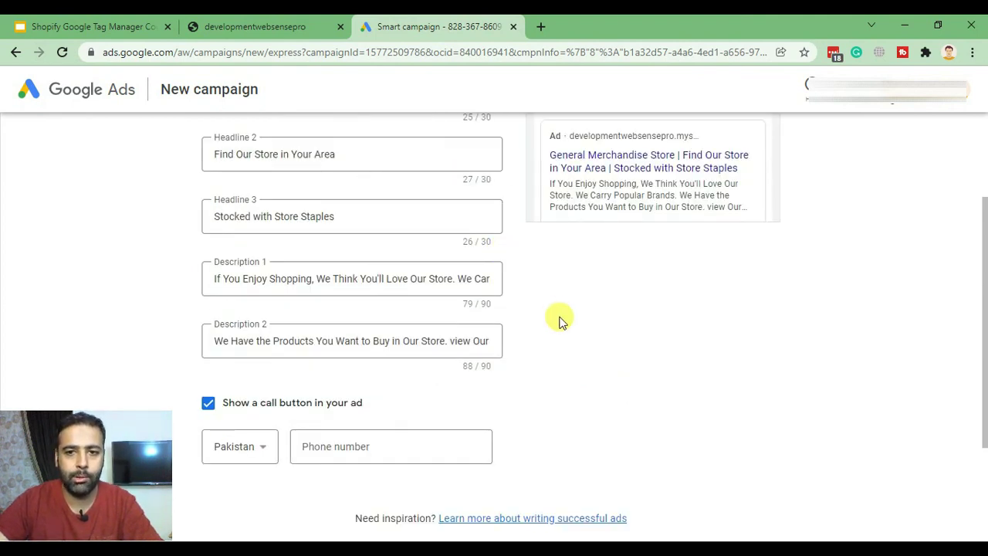
{"action": "scroll", "coordinate": [552, 316], "scroll_direction": "up", "scroll_amount": 2}
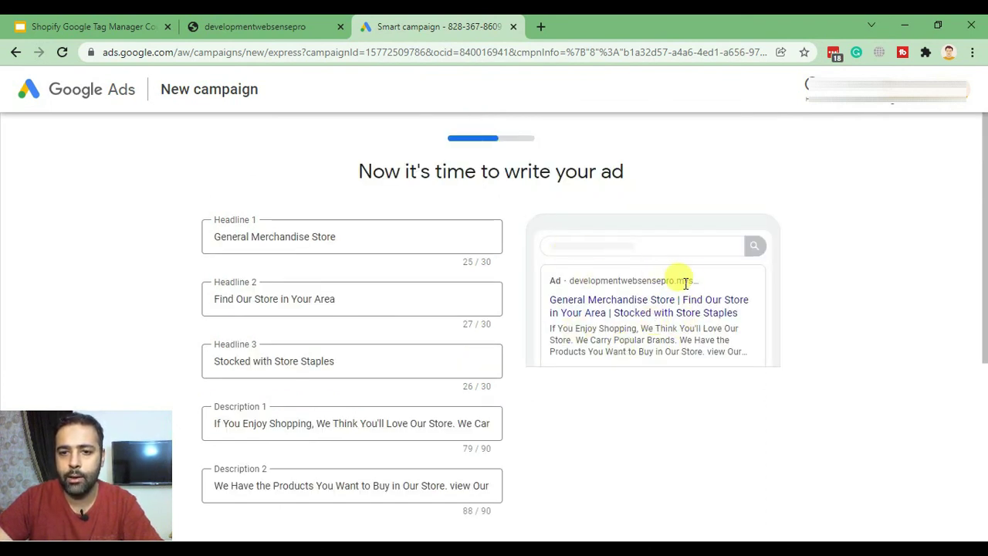
{"action": "left_click_drag", "start_coordinate": [695, 281], "coordinate": [736, 311]}
{"action": "left_click_drag", "start_coordinate": [742, 349], "coordinate": [561, 320]}
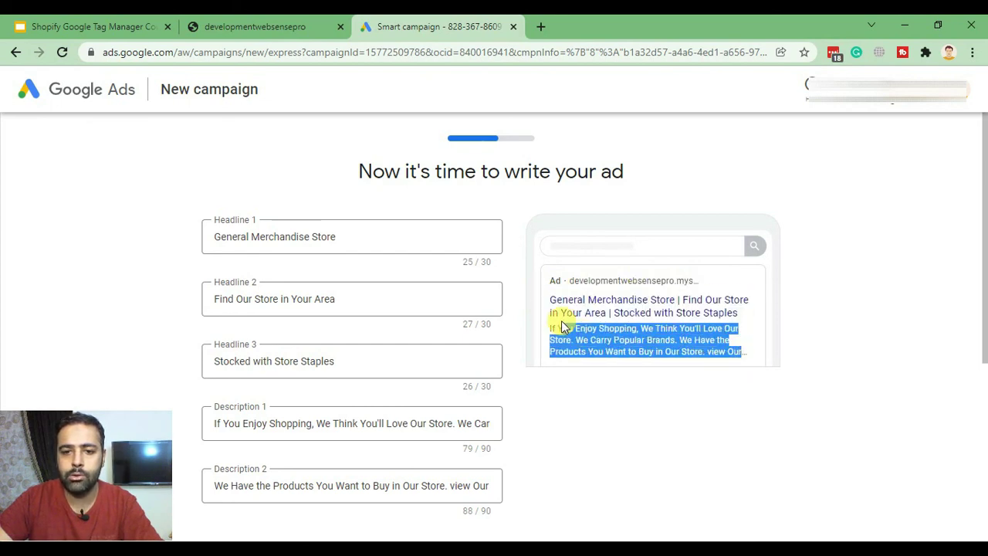
{"action": "scroll", "coordinate": [524, 288], "scroll_direction": "down", "scroll_amount": 4}
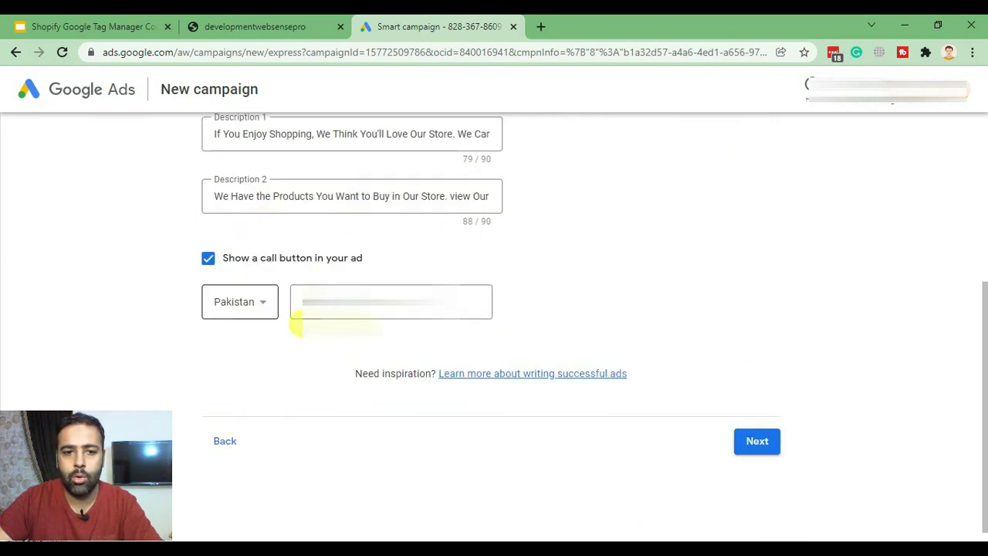
Step: Enter the phone number for the ad's call button and go on to keyword themes
{"action": "left_click", "coordinate": [402, 297]}
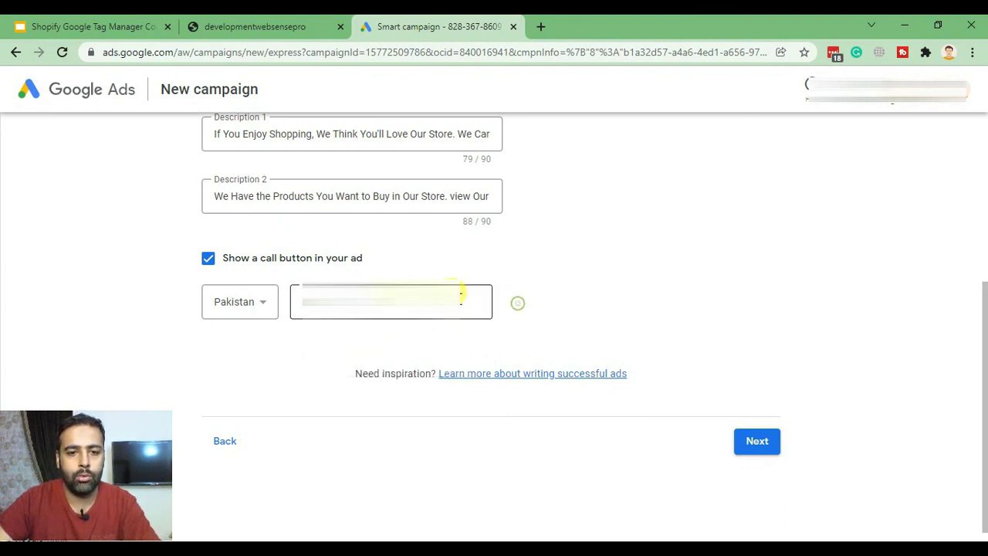
{"action": "left_click", "coordinate": [459, 298]}
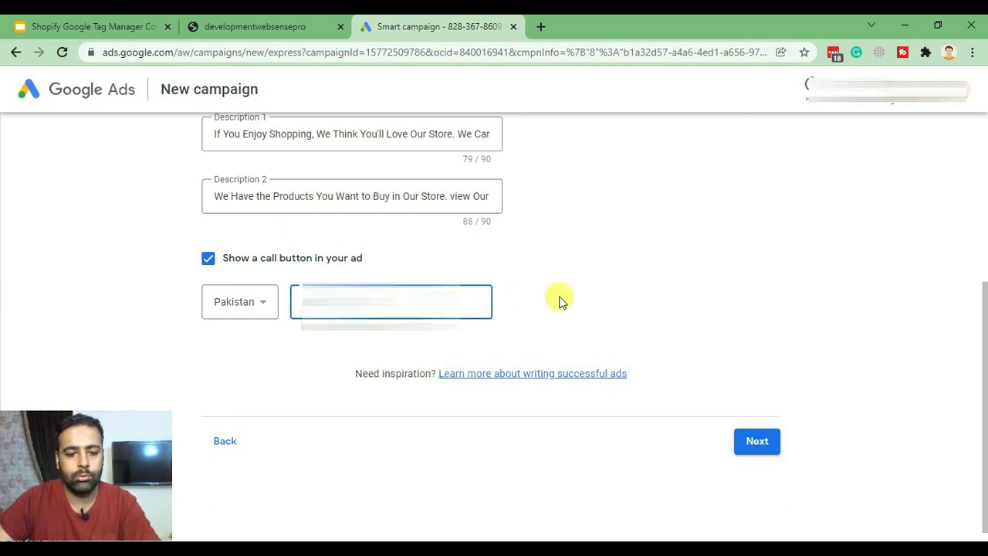
{"action": "left_click", "coordinate": [469, 294]}
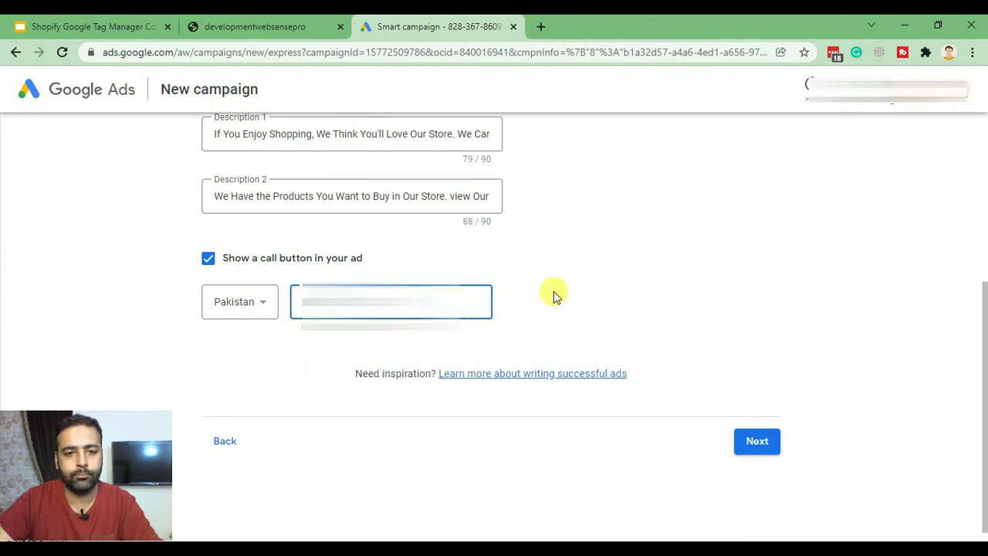
{"action": "left_click", "coordinate": [602, 293]}
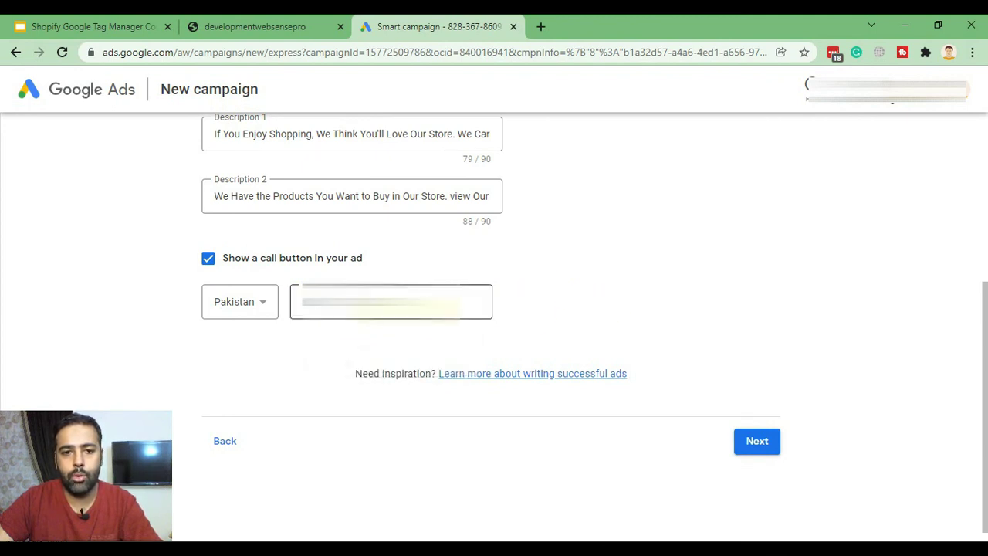
{"action": "left_click", "coordinate": [752, 433]}
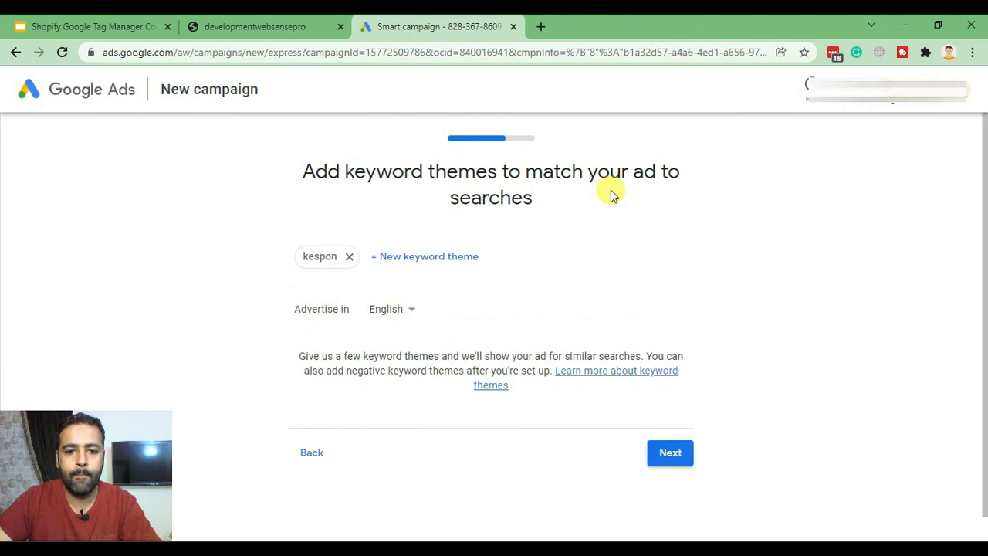
Step: Add the suggested odorlos, brawlasaurs and camiknickers chips as keyword themes beside kespon
{"action": "scroll", "coordinate": [610, 194], "scroll_direction": "down", "scroll_amount": 2}
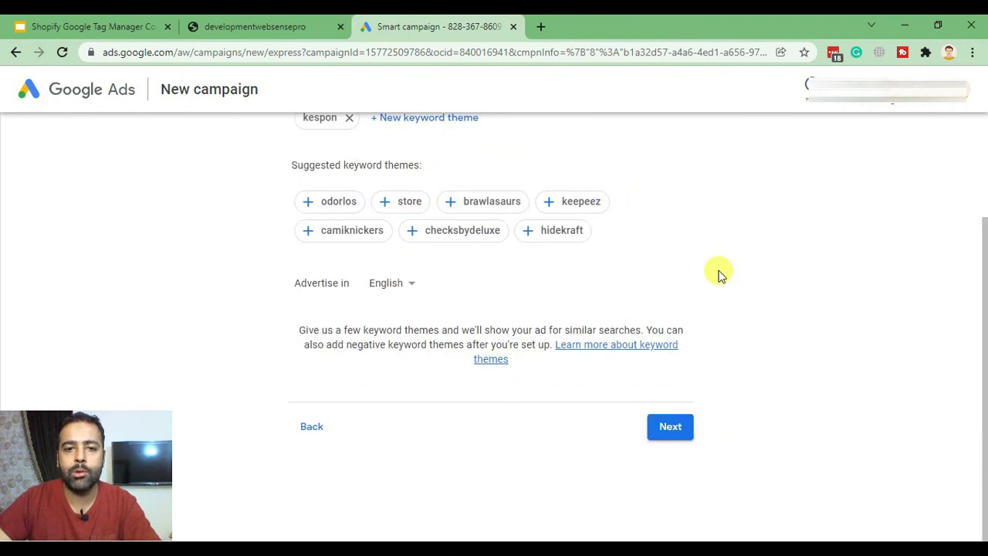
{"action": "scroll", "coordinate": [718, 274], "scroll_direction": "up", "scroll_amount": 2}
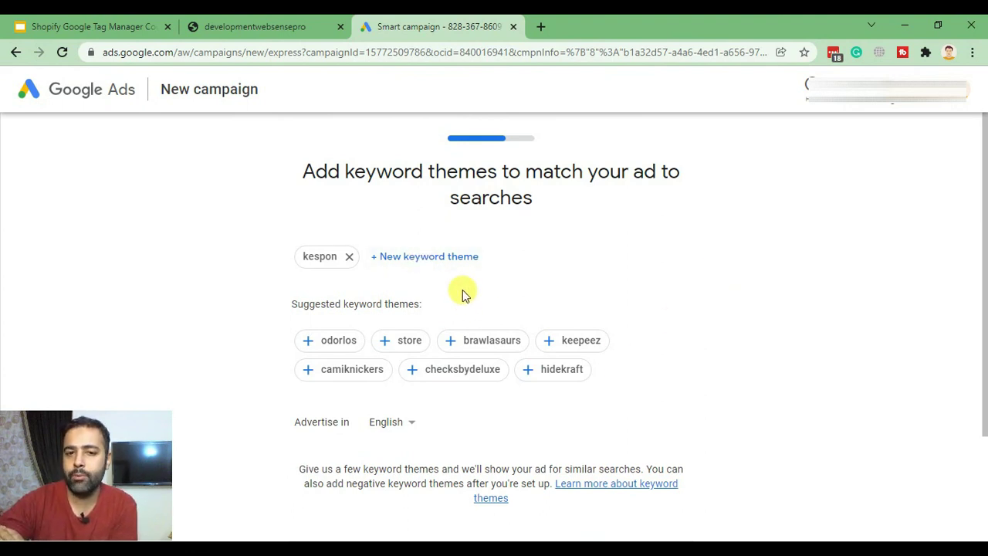
{"action": "left_click", "coordinate": [330, 342]}
{"action": "left_click", "coordinate": [412, 348]}
{"action": "left_click", "coordinate": [512, 348]}
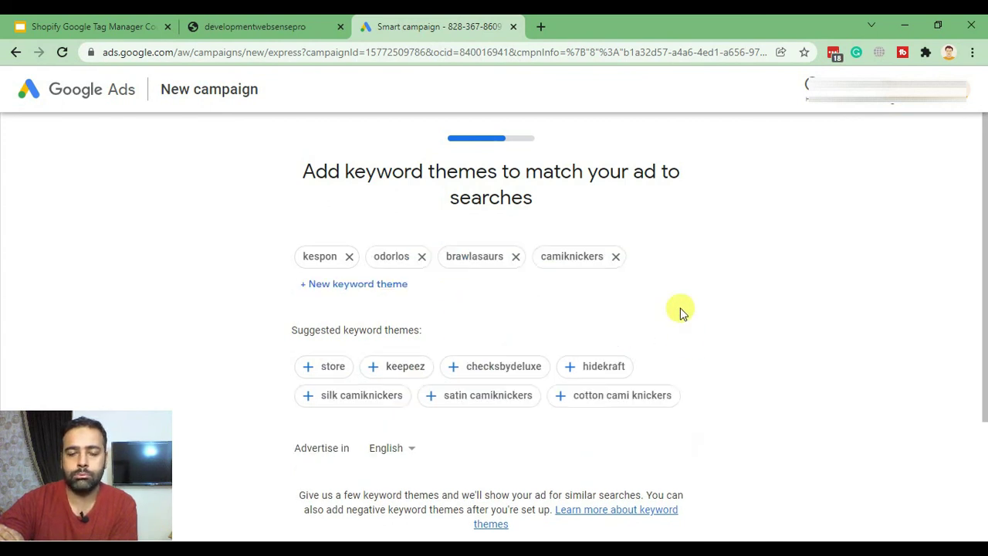
{"action": "scroll", "coordinate": [681, 311], "scroll_direction": "down", "scroll_amount": 2}
{"action": "scroll", "coordinate": [673, 300], "scroll_direction": "up", "scroll_amount": 2}
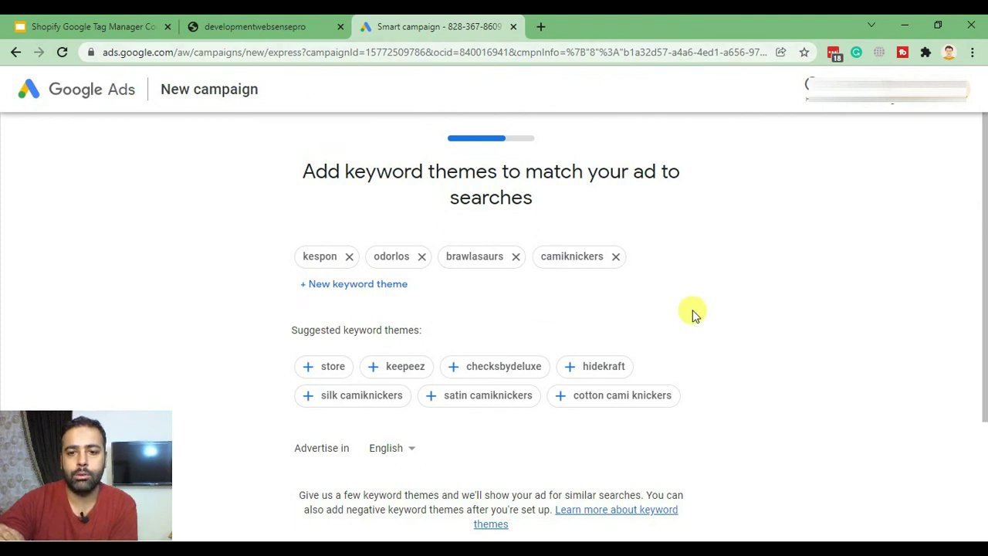
{"action": "scroll", "coordinate": [690, 305], "scroll_direction": "down", "scroll_amount": 2}
Step: Continue past keywords, keep Pakistan as the ad location, and proceed to the budget step
{"action": "left_click", "coordinate": [670, 429]}
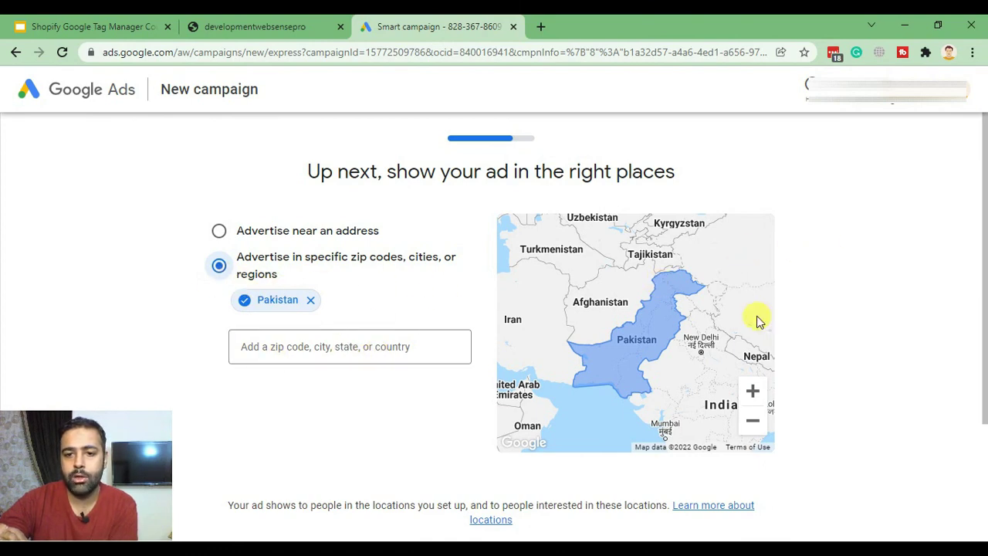
{"action": "scroll", "coordinate": [818, 299], "scroll_direction": "down", "scroll_amount": 2}
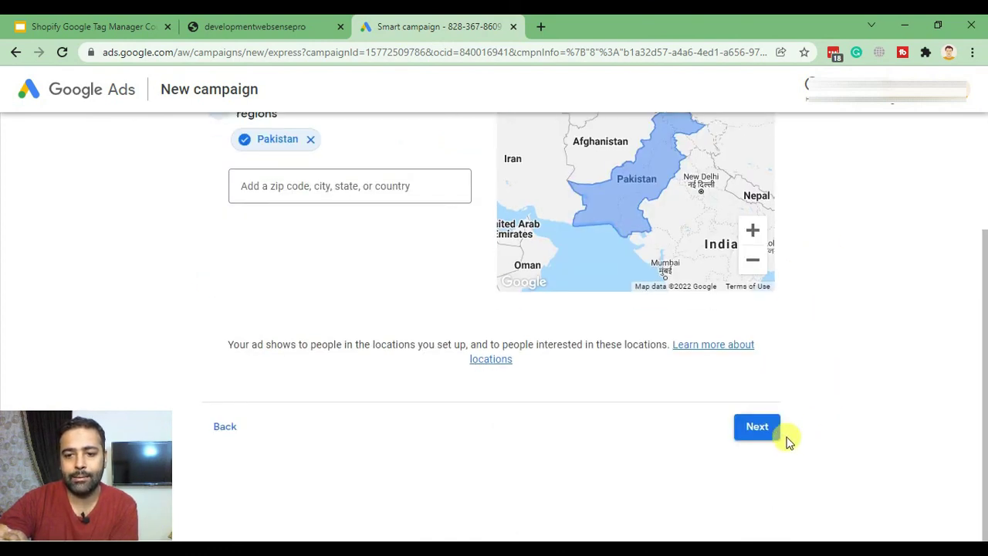
{"action": "left_click", "coordinate": [761, 427]}
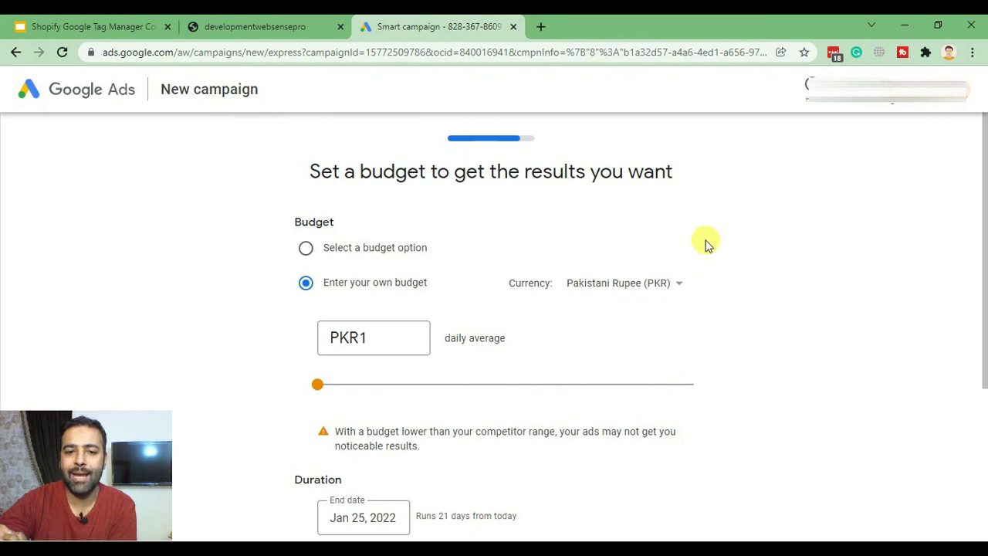
Step: Replace the custom daily average budget with PKR1000
{"action": "scroll", "coordinate": [657, 223], "scroll_direction": "down", "scroll_amount": 2}
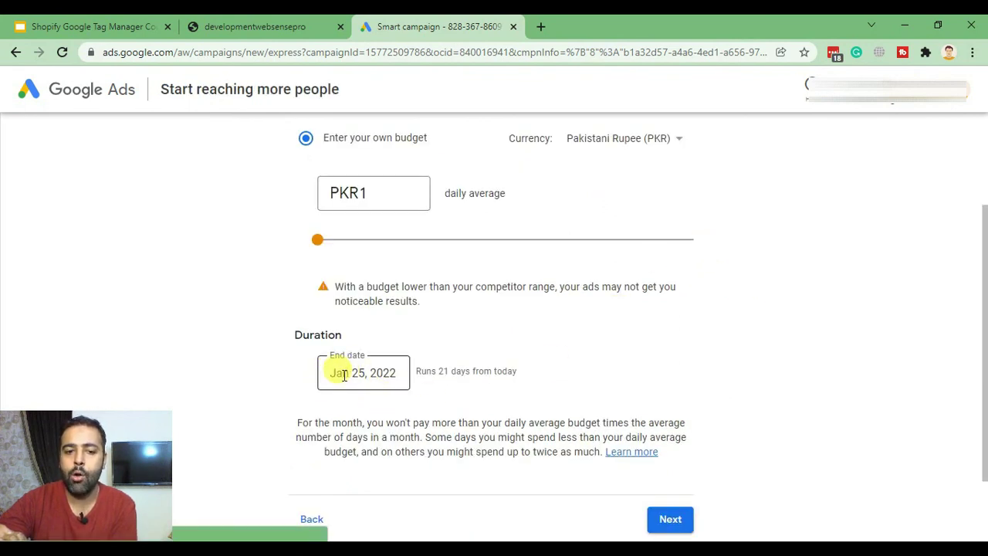
{"action": "scroll", "coordinate": [697, 372], "scroll_direction": "up", "scroll_amount": 2}
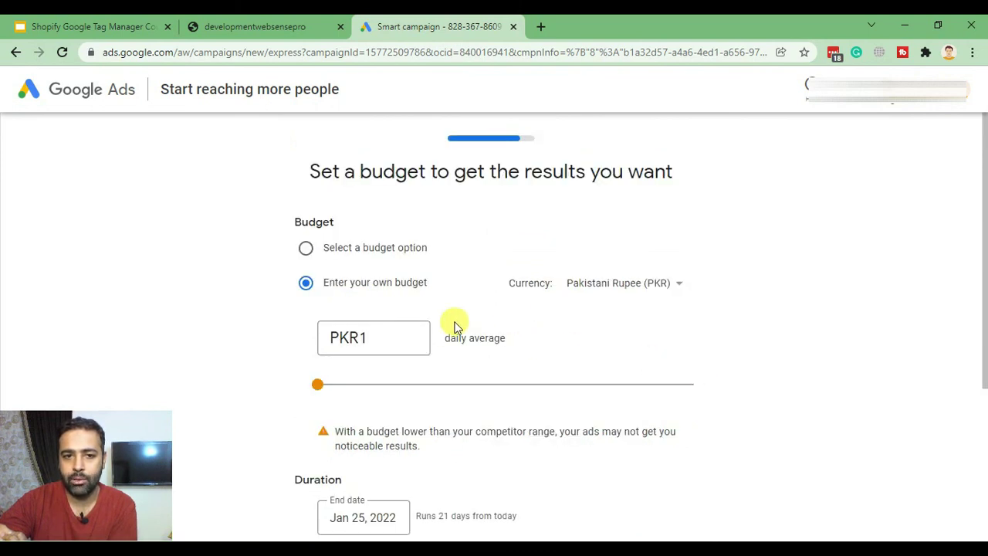
{"action": "left_click", "coordinate": [375, 337]}
{"action": "left_click_drag", "start_coordinate": [404, 335], "coordinate": [275, 335]}
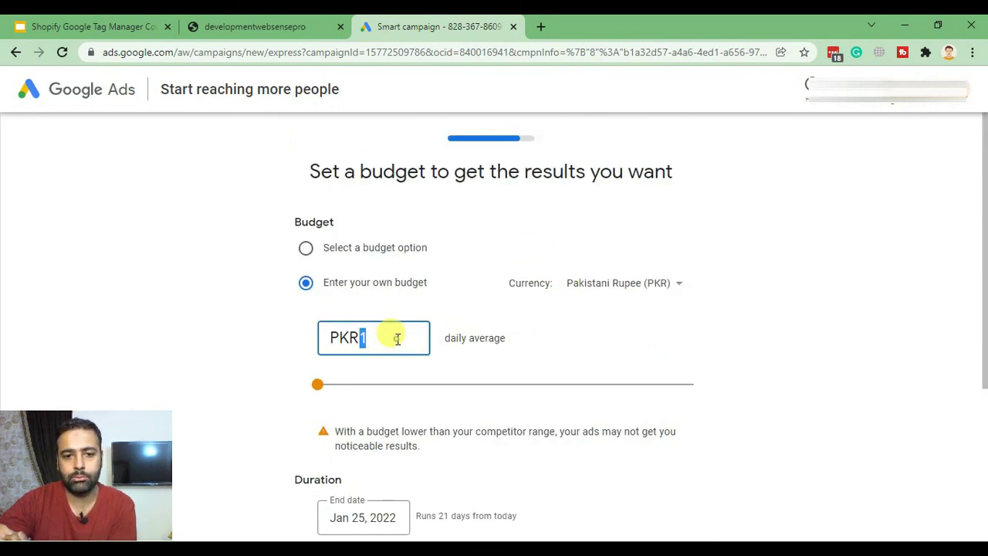
{"action": "left_click", "coordinate": [396, 338]}
{"action": "type", "text": "111"}
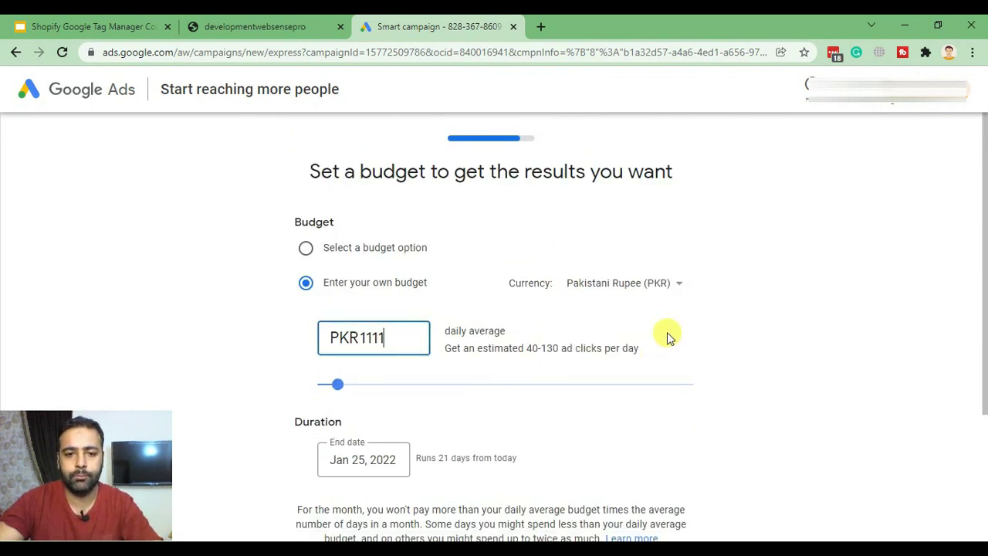
{"action": "key", "text": "BackSpace"}
{"action": "key", "text": "BackSpace"}
{"action": "key", "text": "BackSpace"}
{"action": "key", "text": "BackSpace"}
{"action": "type", "text": "100"}
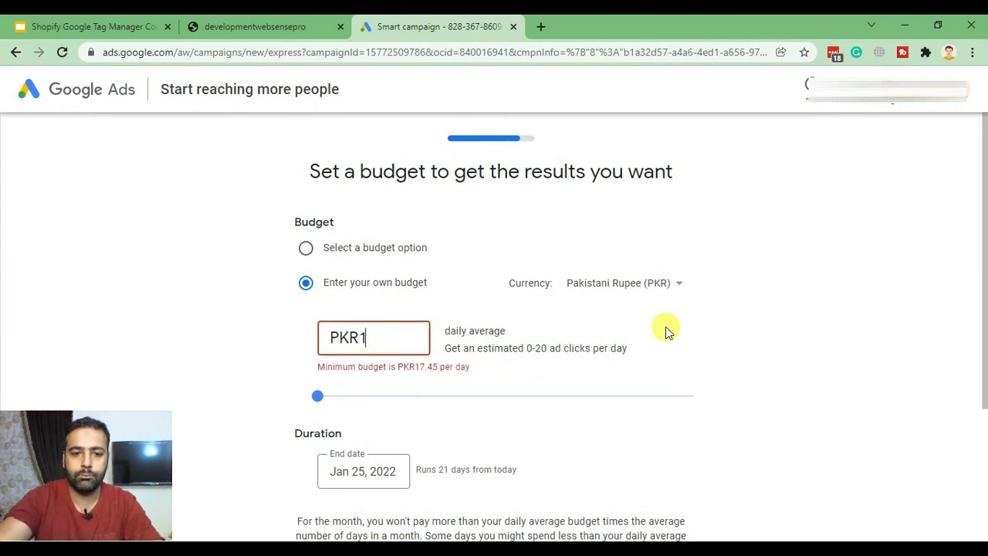
{"action": "type", "text": "0"}
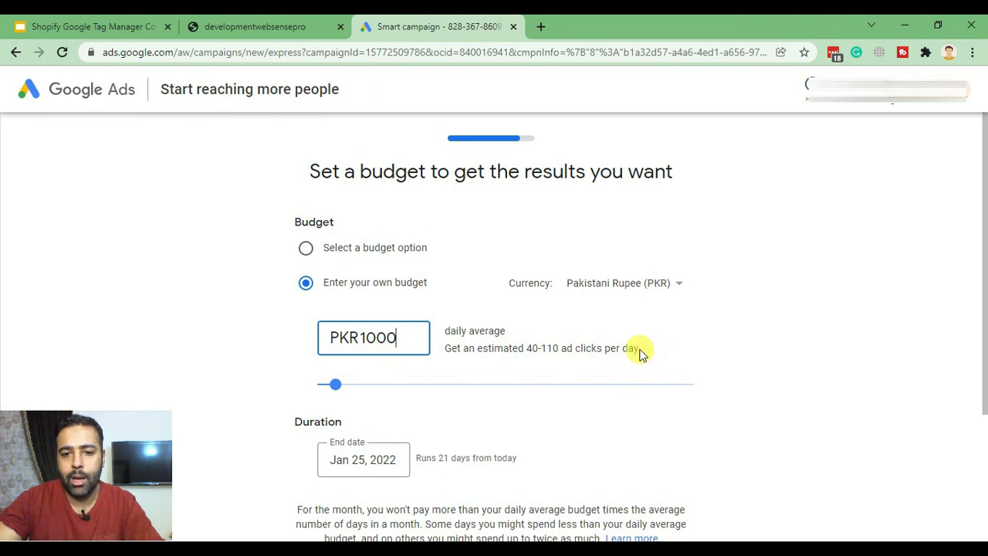
Step: Check the click estimate and 21-day run ending Jan 25, 2022, then continue to review
{"action": "left_click_drag", "start_coordinate": [639, 353], "coordinate": [450, 334]}
{"action": "left_click", "coordinate": [547, 347]}
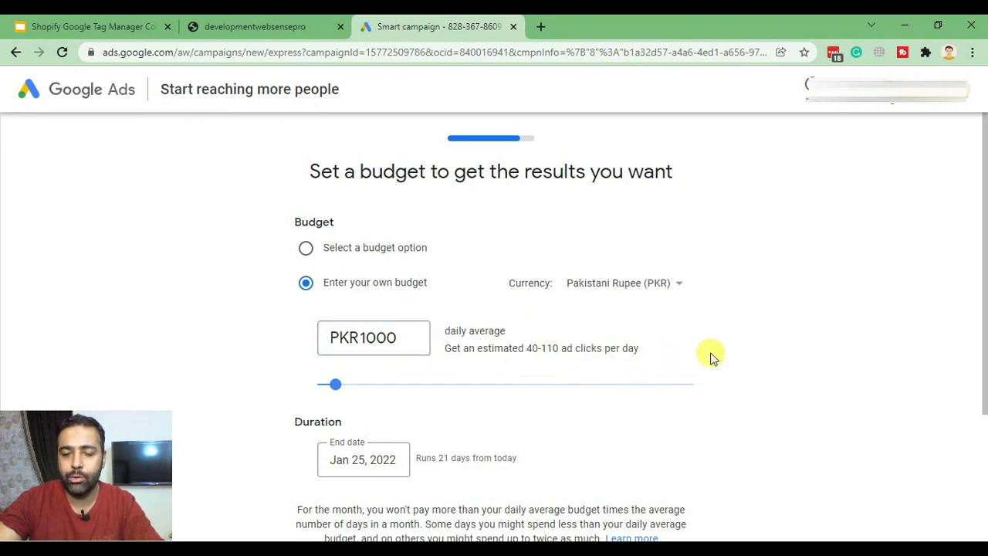
{"action": "left_click", "coordinate": [422, 337]}
{"action": "left_click_drag", "start_coordinate": [406, 336], "coordinate": [356, 340]}
{"action": "scroll", "coordinate": [772, 324], "scroll_direction": "down", "scroll_amount": 2}
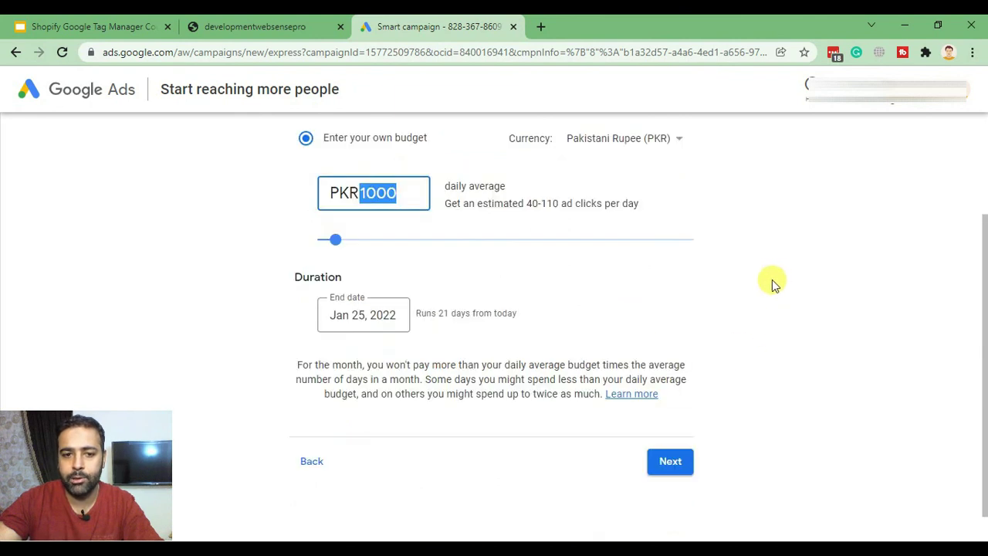
{"action": "left_click", "coordinate": [508, 314]}
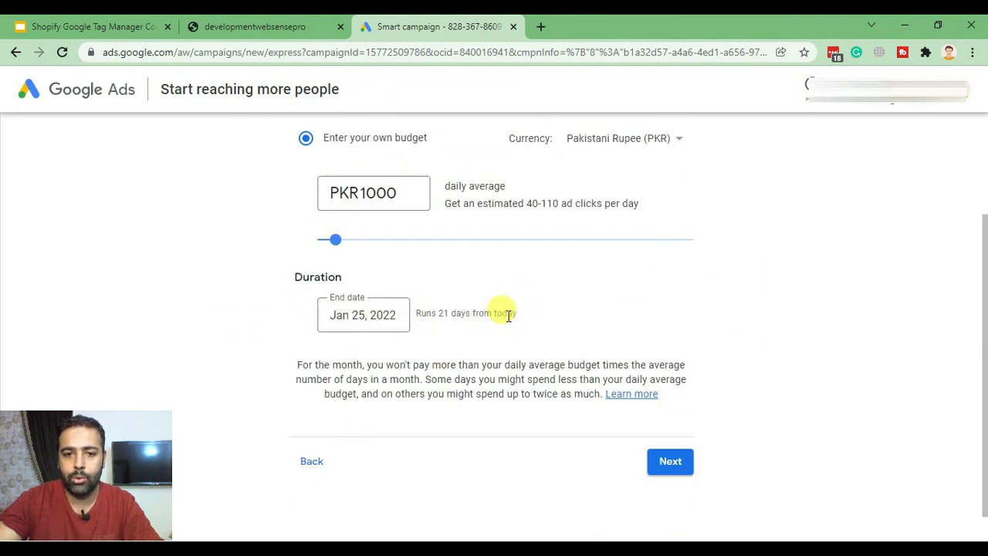
{"action": "left_click_drag", "start_coordinate": [508, 315], "coordinate": [418, 313]}
{"action": "left_click", "coordinate": [446, 334]}
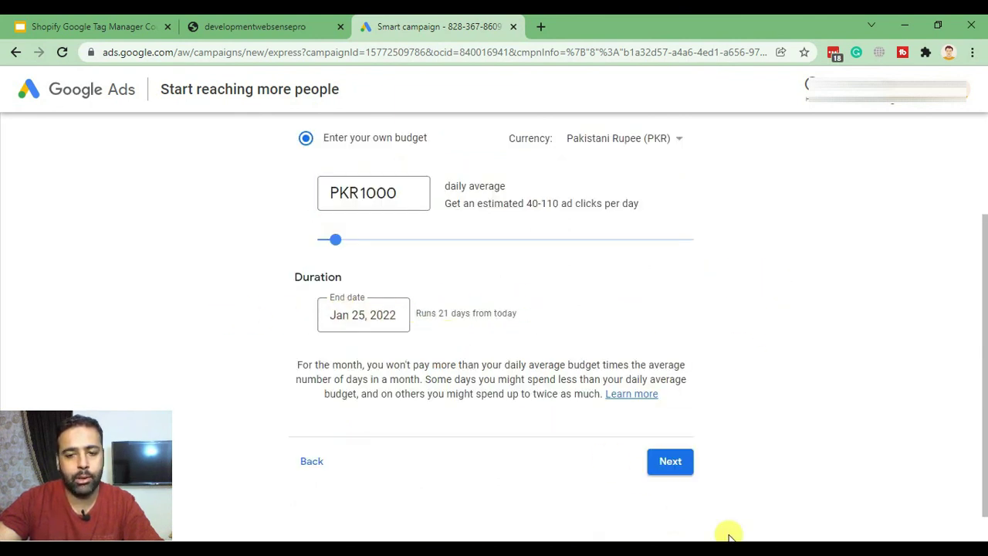
{"action": "left_click", "coordinate": [669, 465]}
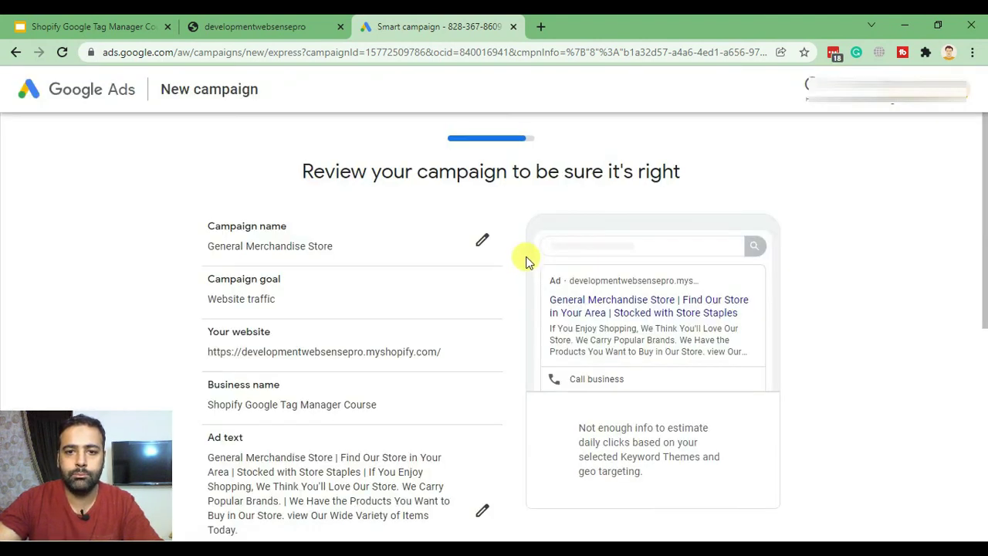
Step: Check the campaign summary (Pakistan, four keyword themes, PKR1,000 daily for 21 days) and continue to payment
{"action": "scroll", "coordinate": [522, 240], "scroll_direction": "down", "scroll_amount": 4}
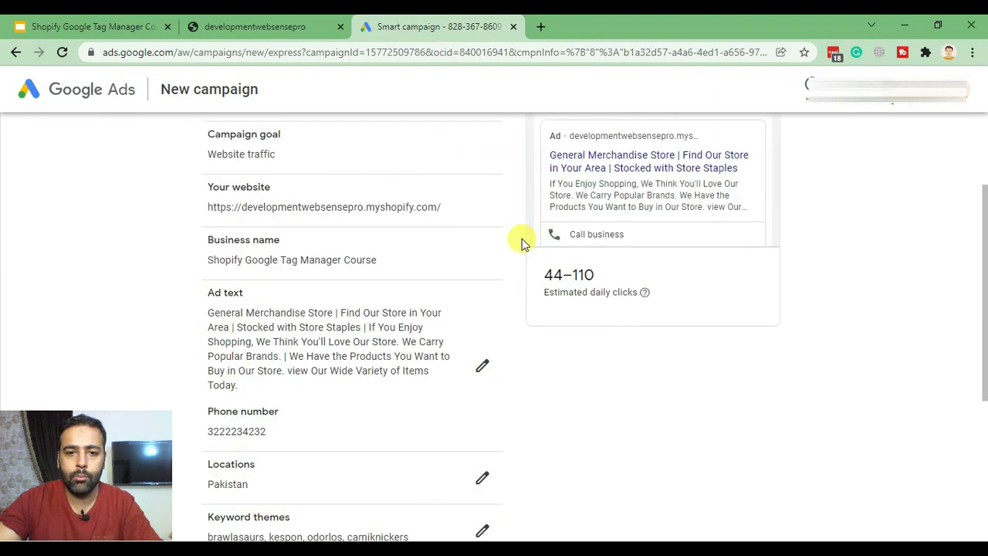
{"action": "scroll", "coordinate": [531, 278], "scroll_direction": "down", "scroll_amount": 2}
{"action": "scroll", "coordinate": [531, 324], "scroll_direction": "up", "scroll_amount": 6}
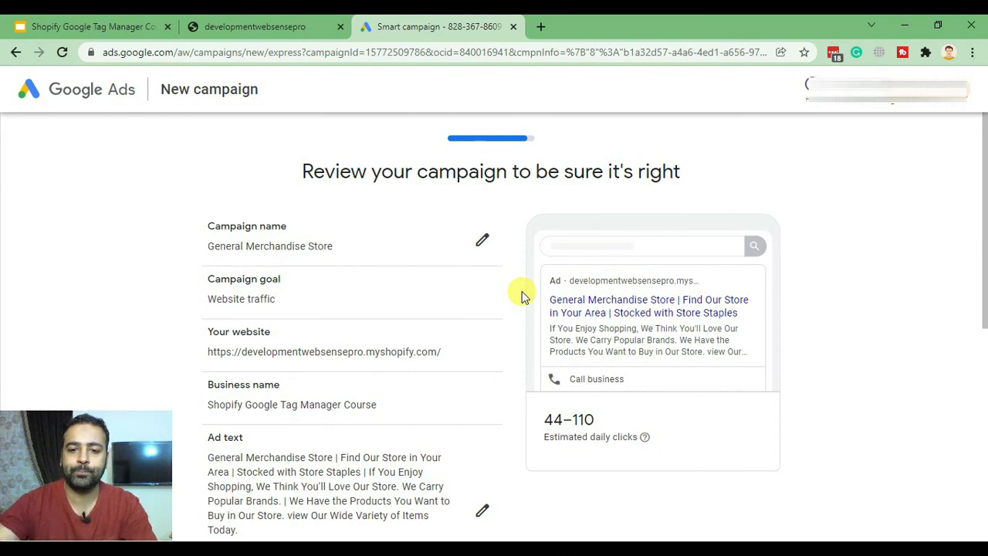
{"action": "scroll", "coordinate": [553, 293], "scroll_direction": "down", "scroll_amount": 5}
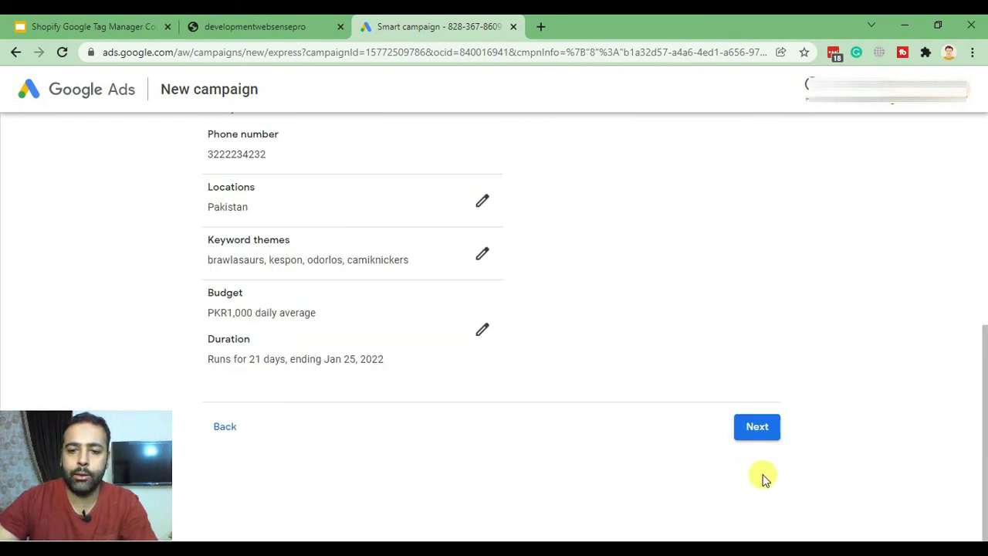
{"action": "left_click", "coordinate": [753, 427]}
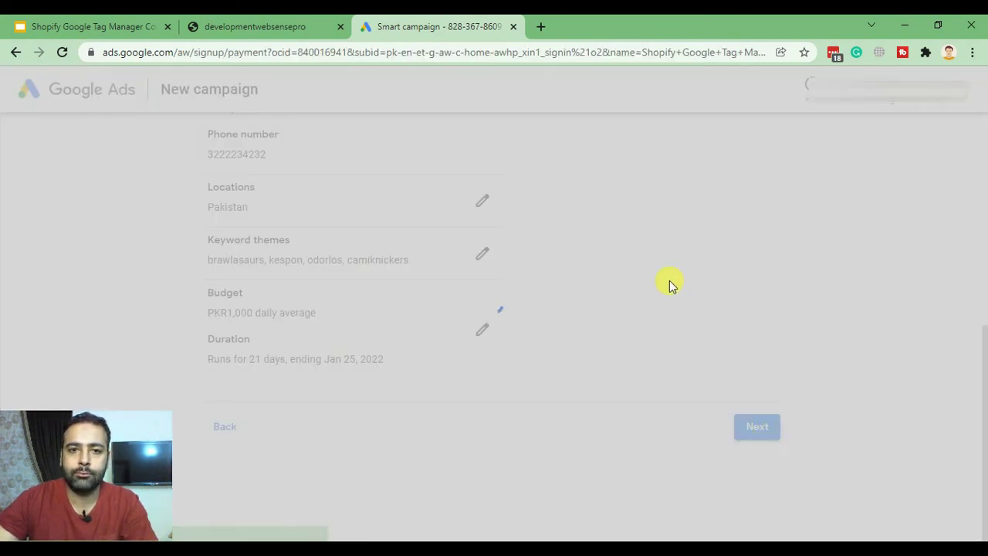
Step: Decline performance tips and promotional emails, then submit the campaign for review
{"action": "scroll", "coordinate": [673, 189], "scroll_direction": "down", "scroll_amount": 2}
{"action": "scroll", "coordinate": [709, 192], "scroll_direction": "down", "scroll_amount": 4}
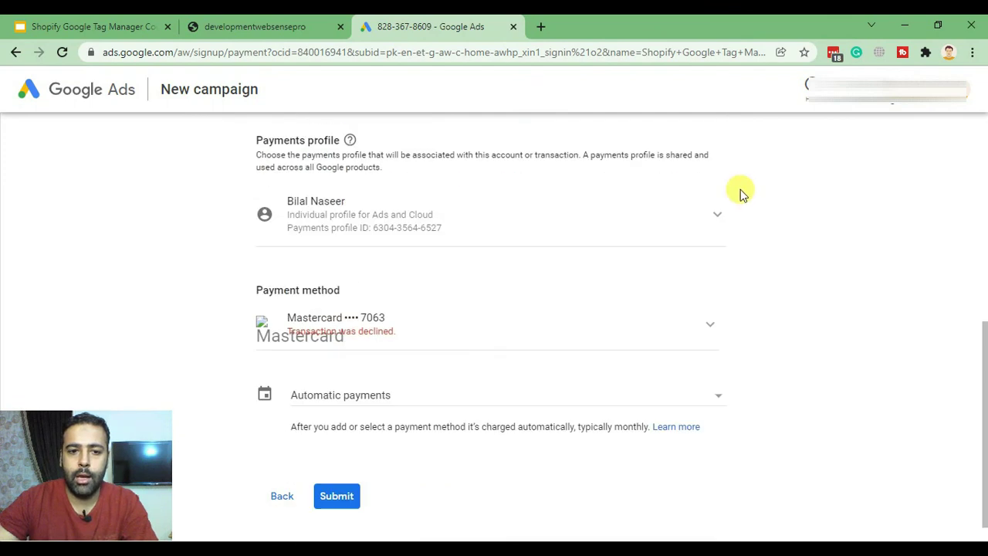
{"action": "scroll", "coordinate": [741, 195], "scroll_direction": "down", "scroll_amount": 1}
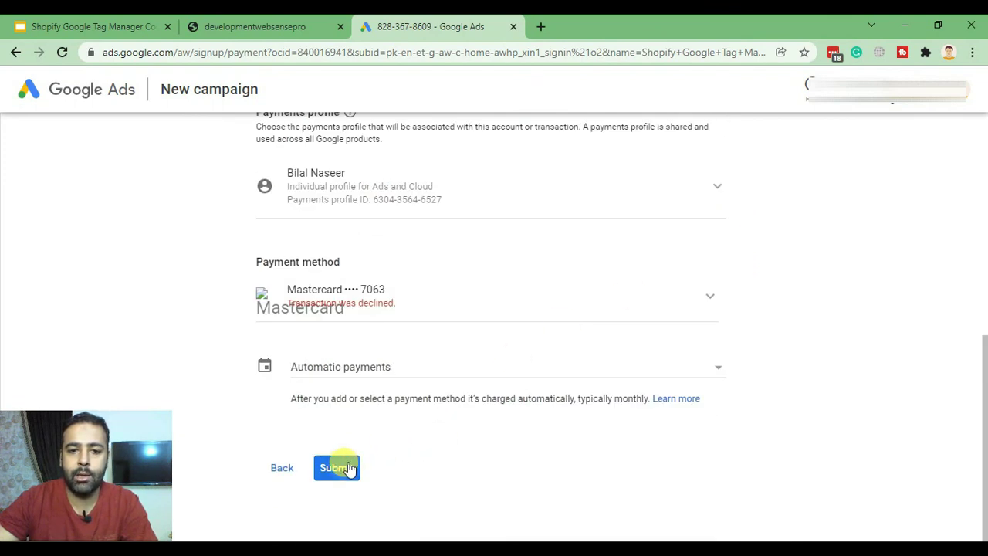
{"action": "left_click", "coordinate": [350, 469]}
{"action": "left_click", "coordinate": [394, 328]}
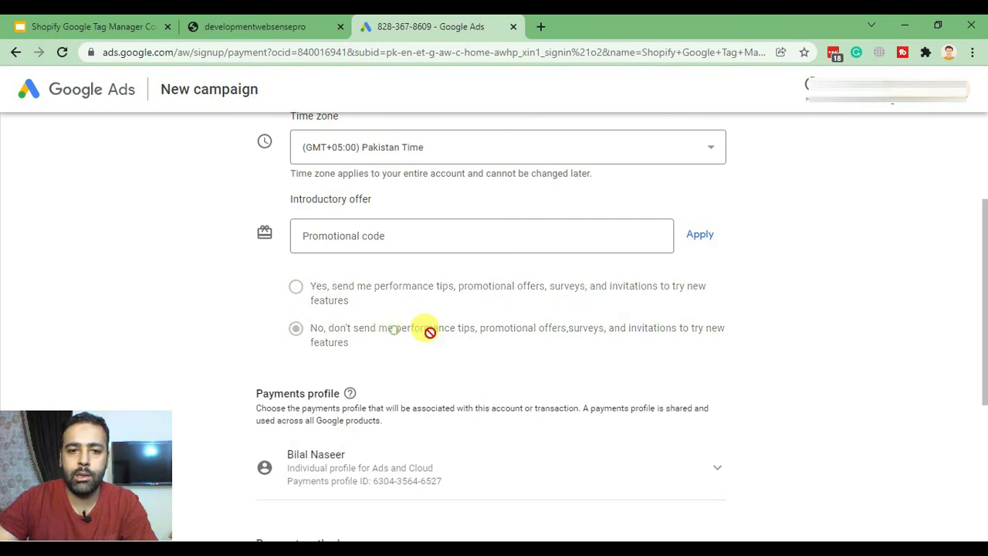
{"action": "scroll", "coordinate": [811, 277], "scroll_direction": "down", "scroll_amount": 4}
{"action": "left_click", "coordinate": [335, 467]}
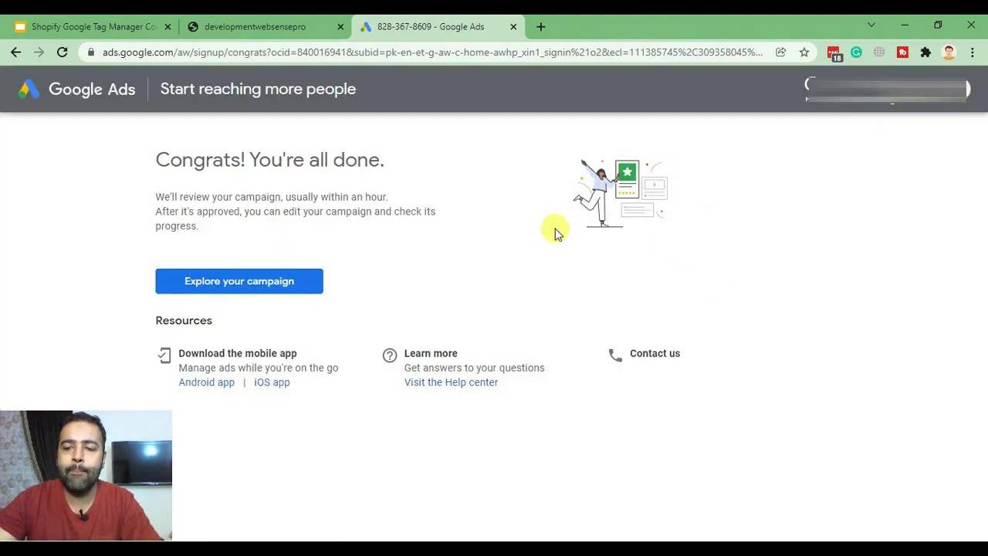
Step: Open the new campaign's overview, skipping the Google Analytics connection for now
{"action": "left_click", "coordinate": [253, 287]}
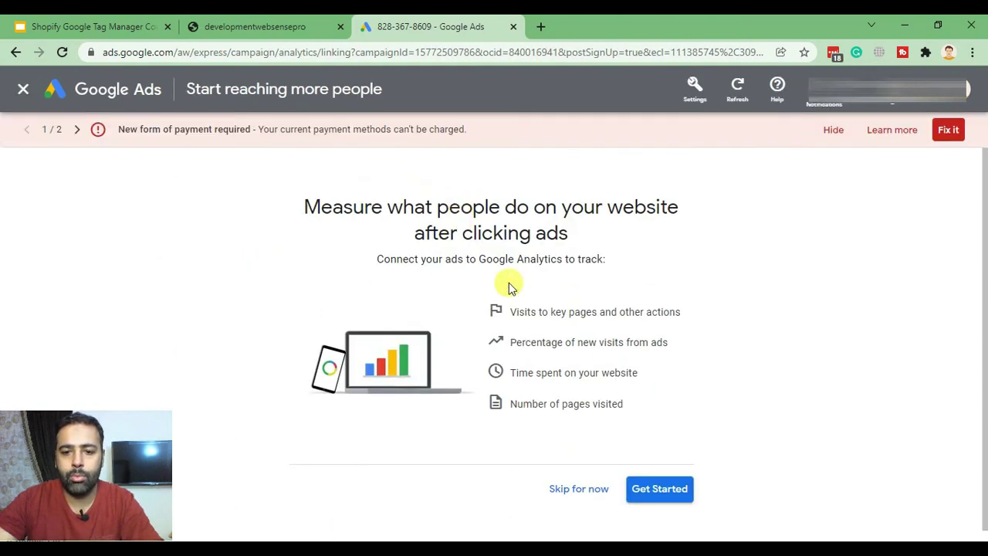
{"action": "left_click", "coordinate": [579, 478]}
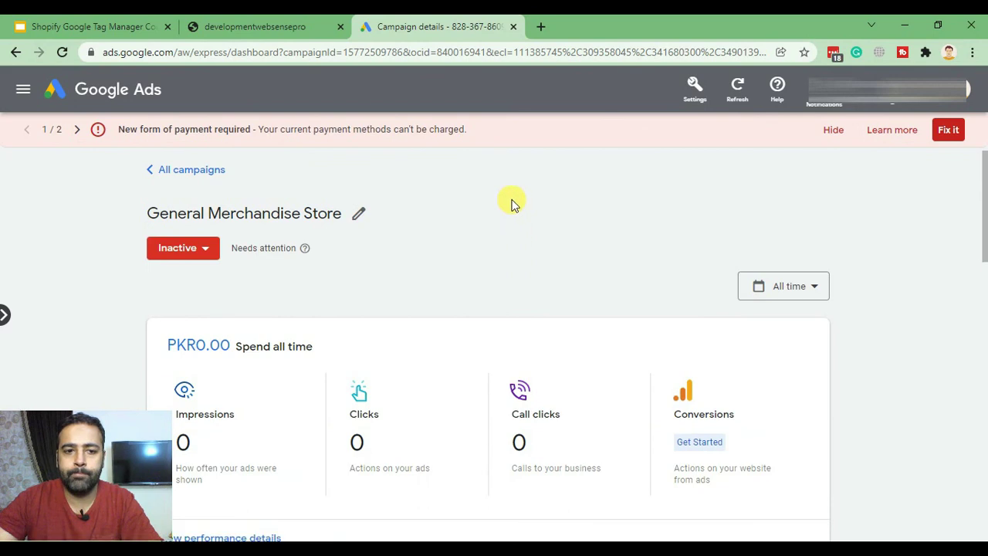
{"action": "scroll", "coordinate": [569, 216], "scroll_direction": "down", "scroll_amount": 4}
{"action": "scroll", "coordinate": [586, 247], "scroll_direction": "up", "scroll_amount": 4}
{"action": "scroll", "coordinate": [606, 266], "scroll_direction": "down", "scroll_amount": 4}
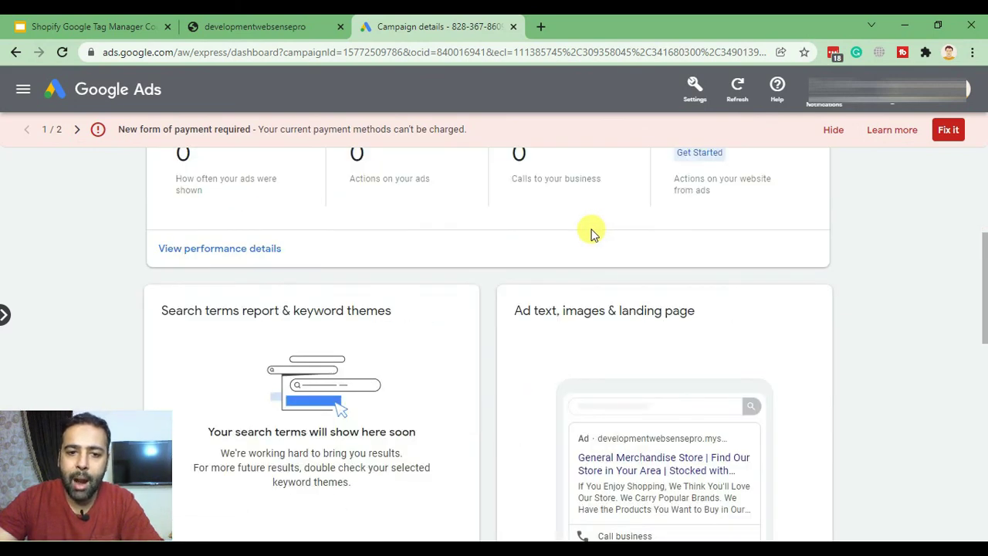
{"action": "scroll", "coordinate": [575, 290], "scroll_direction": "up", "scroll_amount": 4}
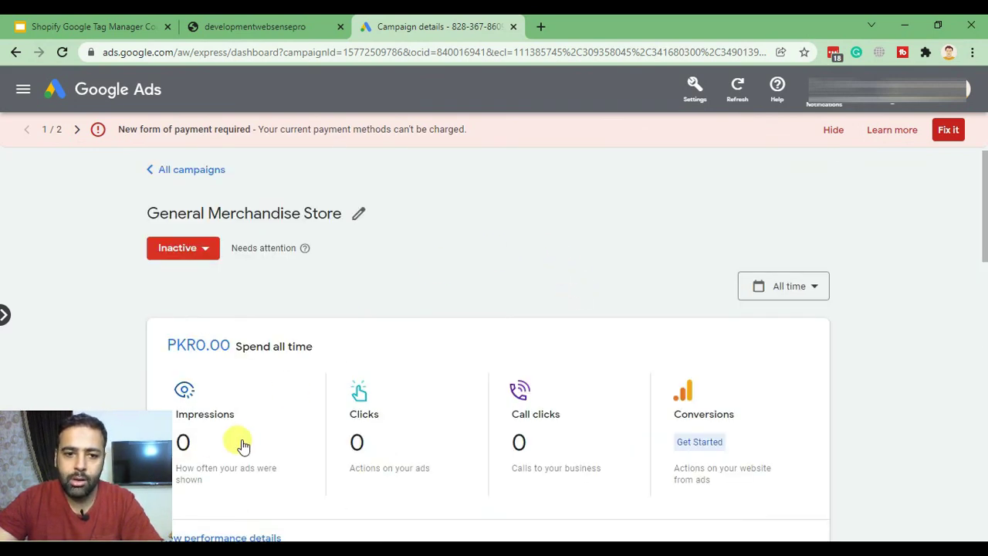
{"action": "scroll", "coordinate": [476, 323], "scroll_direction": "down", "scroll_amount": 4}
{"action": "scroll", "coordinate": [386, 317], "scroll_direction": "up", "scroll_amount": 4}
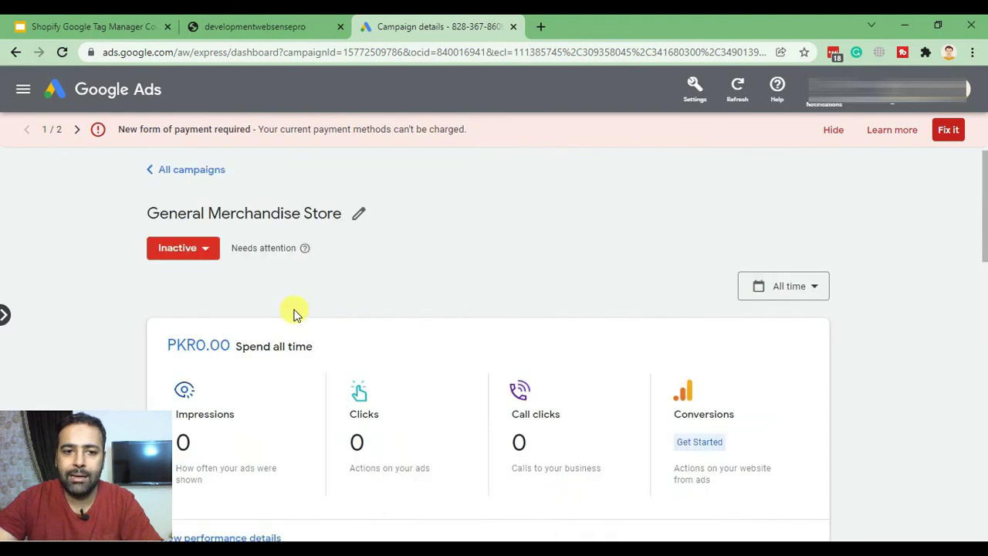
Step: Check the Inactive status options and read why ads aren't showing: a payment method is required
{"action": "left_click", "coordinate": [213, 259]}
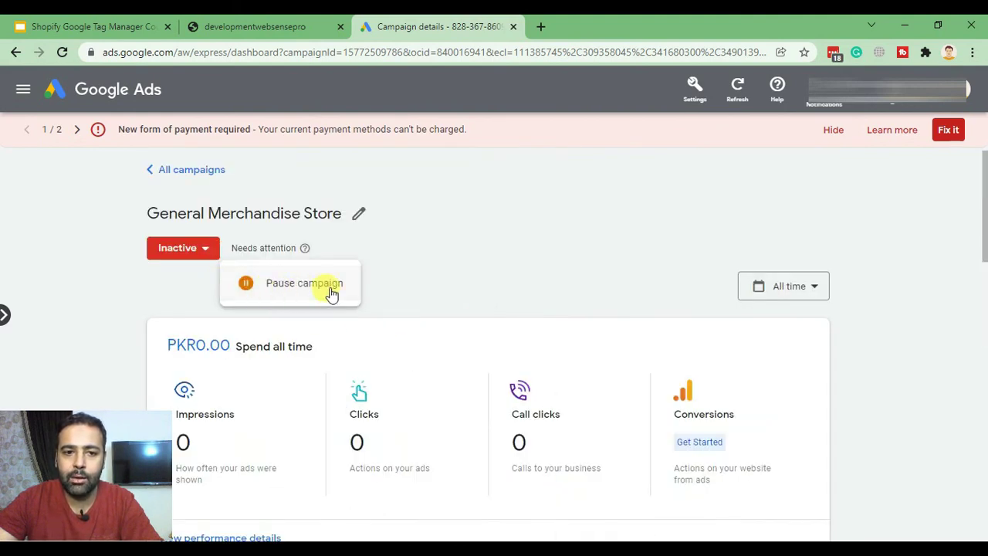
{"action": "left_click", "coordinate": [373, 270]}
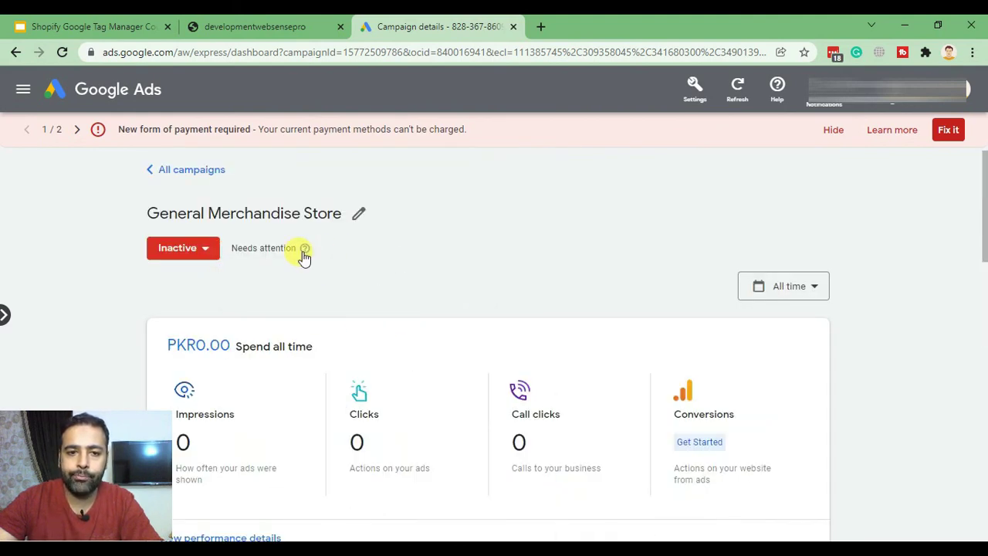
{"action": "mouse_move", "coordinate": [305, 255]}
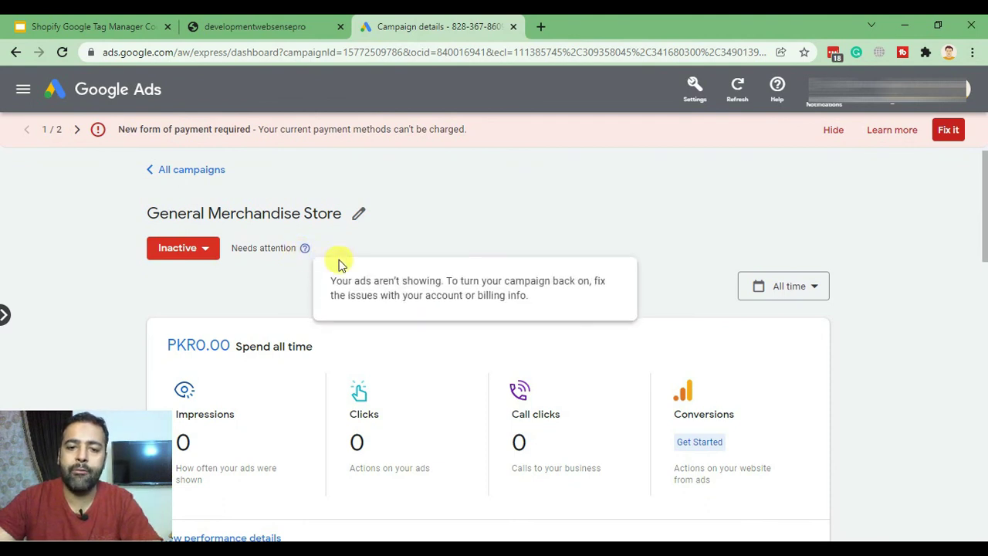
{"action": "left_click_drag", "start_coordinate": [535, 303], "coordinate": [335, 277]}
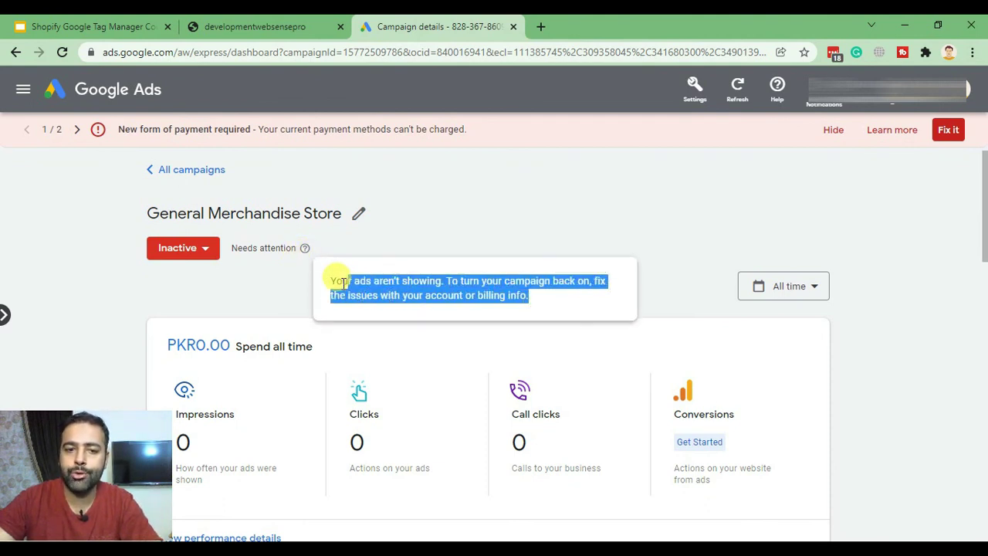
{"action": "left_click", "coordinate": [486, 233]}
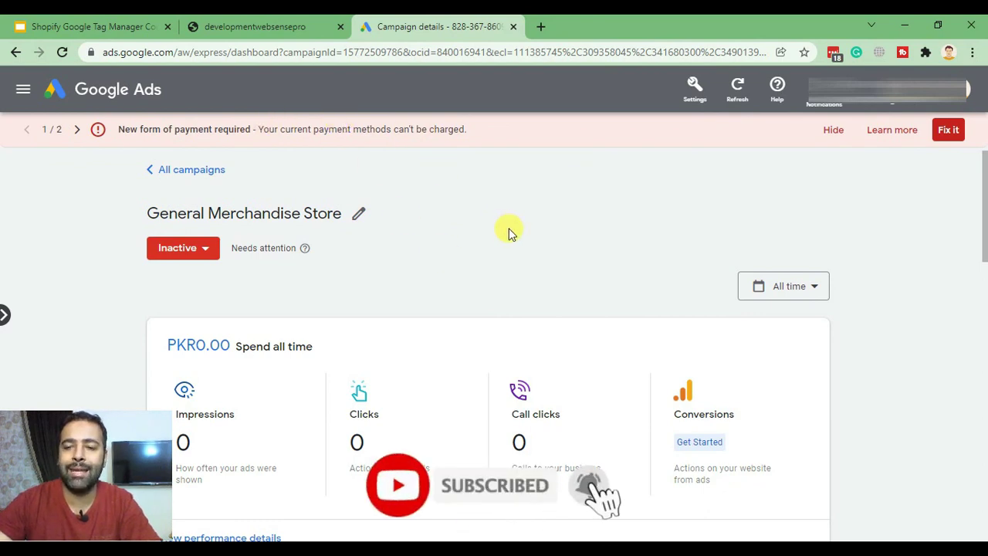
{"action": "scroll", "coordinate": [745, 254], "scroll_direction": "down", "scroll_amount": 5}
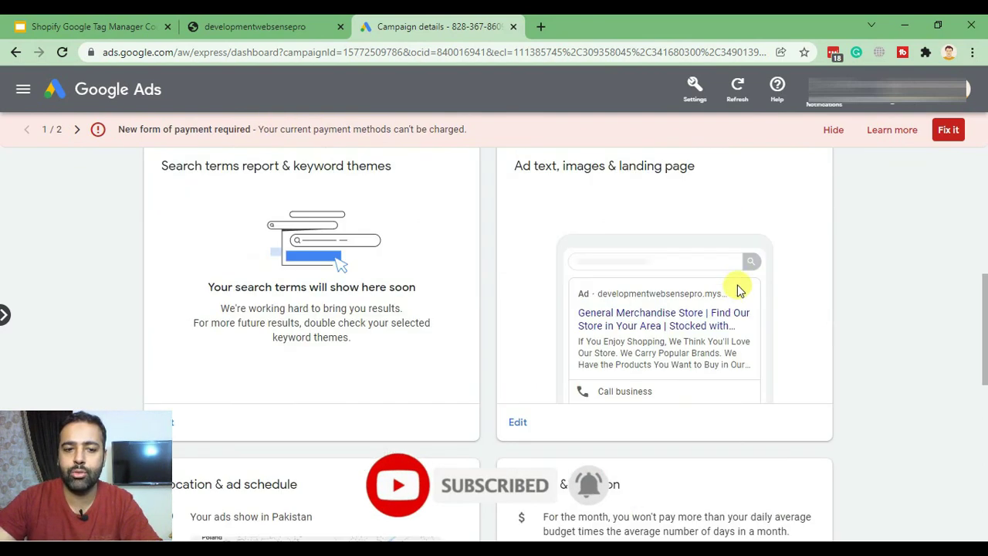
{"action": "scroll", "coordinate": [729, 293], "scroll_direction": "up", "scroll_amount": 6}
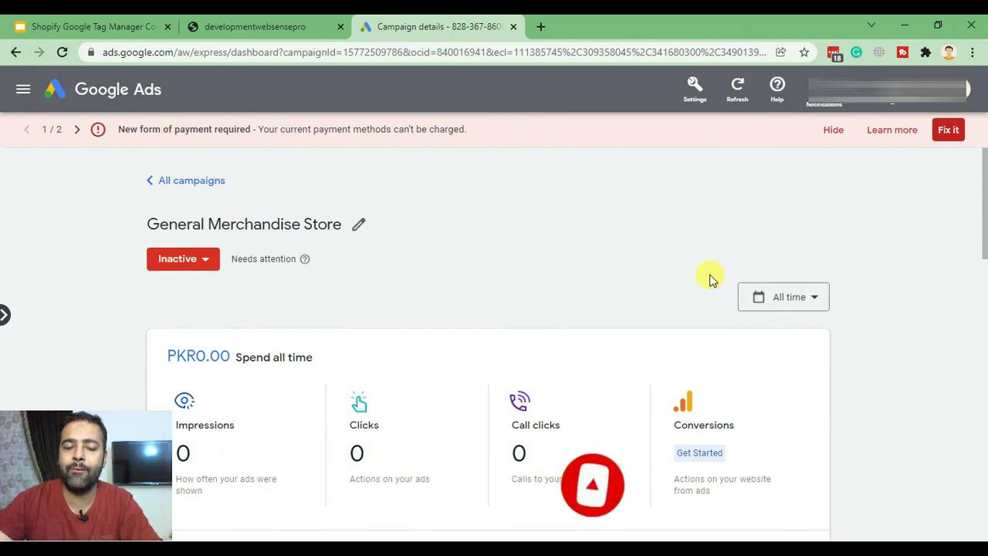
Step: Switch the account to Expert Mode from the settings wrench menu
{"action": "left_click", "coordinate": [694, 88]}
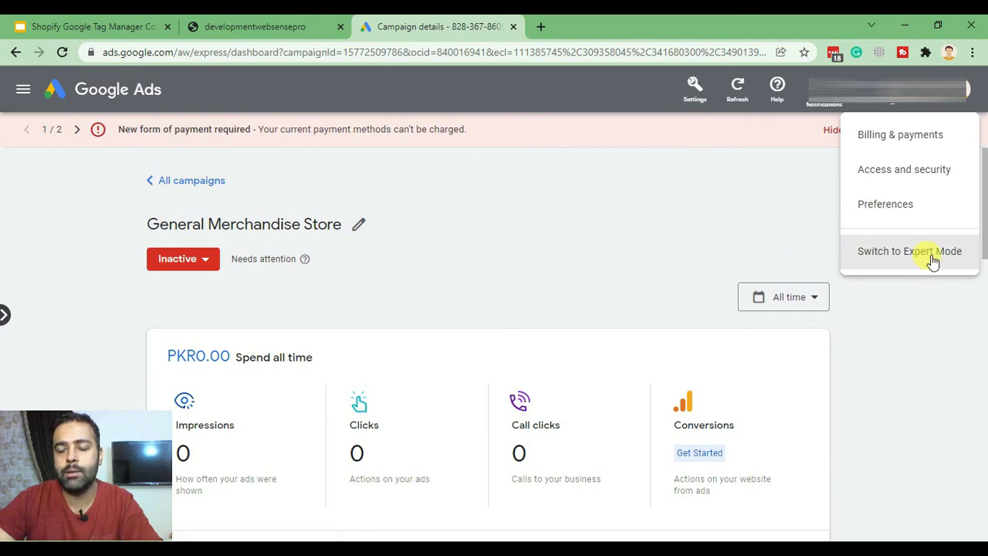
{"action": "left_click", "coordinate": [876, 259]}
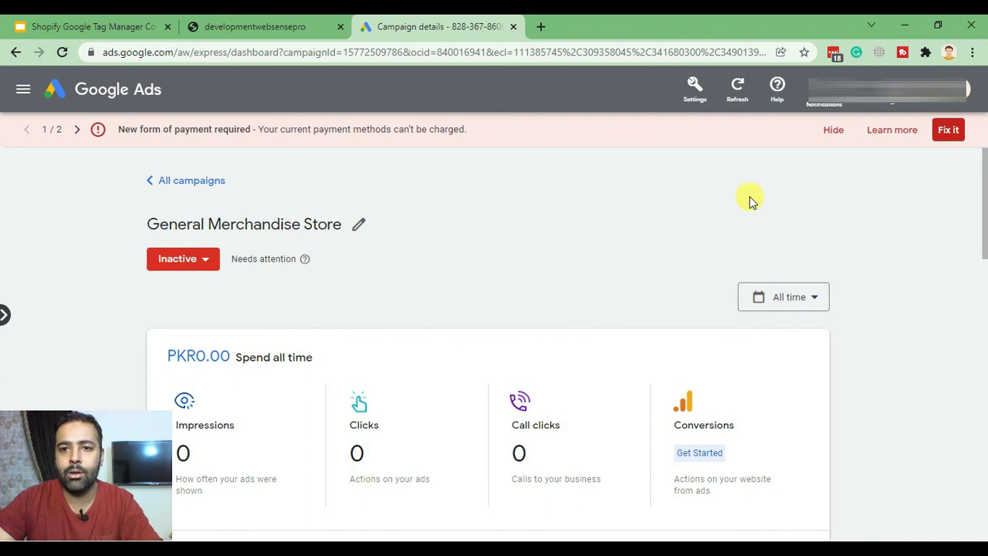
{"action": "left_click", "coordinate": [698, 100]}
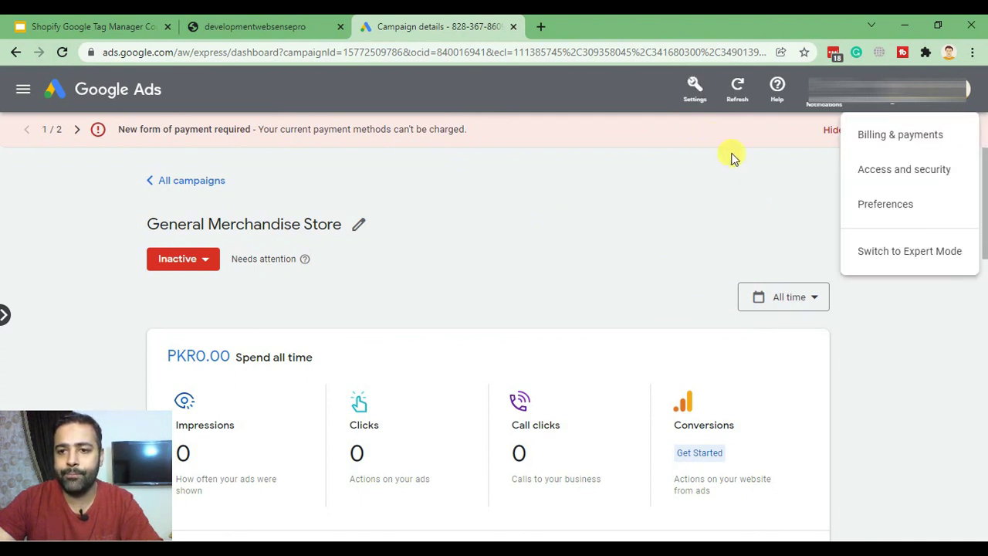
{"action": "left_click", "coordinate": [901, 251]}
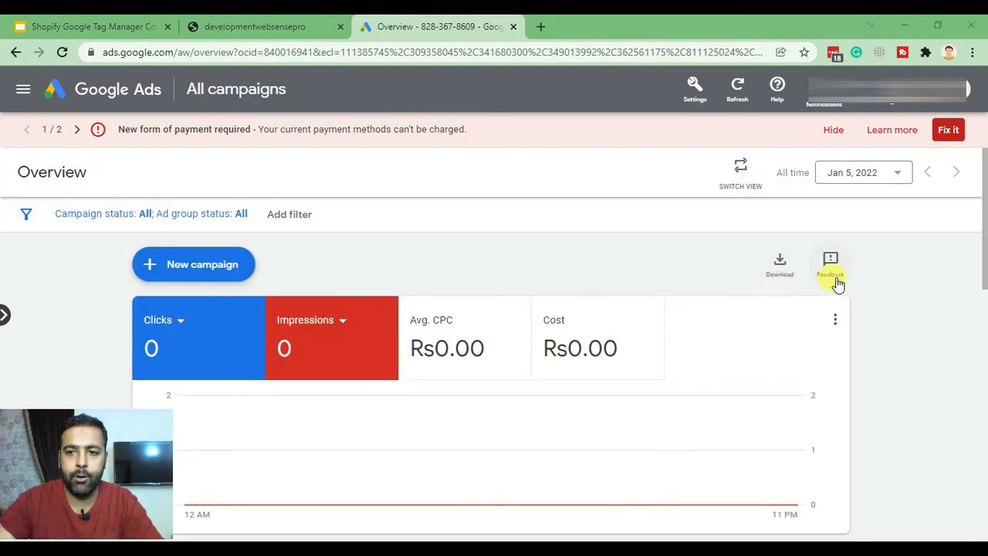
{"action": "scroll", "coordinate": [837, 283], "scroll_direction": "down", "scroll_amount": 4}
{"action": "scroll", "coordinate": [837, 283], "scroll_direction": "down", "scroll_amount": 5}
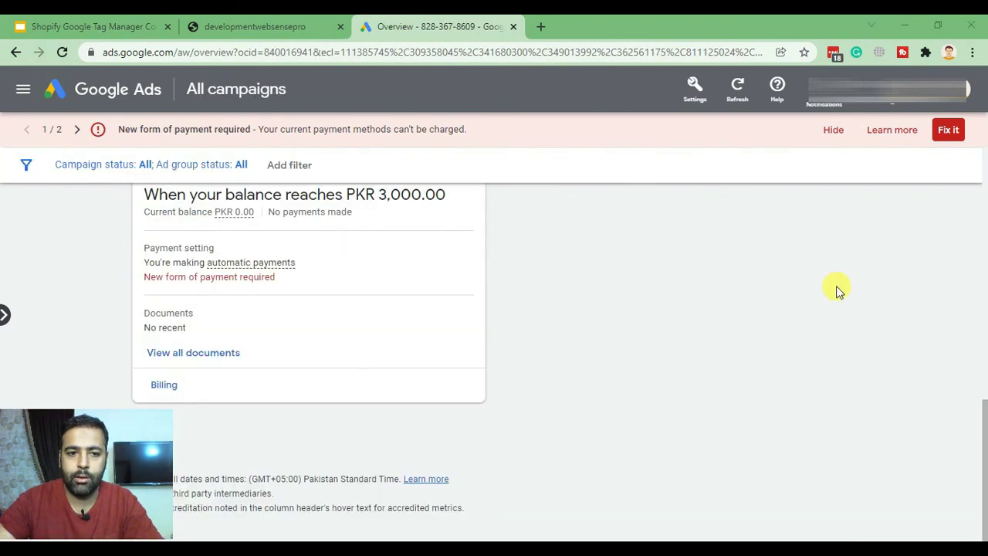
{"action": "scroll", "coordinate": [838, 289], "scroll_direction": "up", "scroll_amount": 4}
{"action": "scroll", "coordinate": [833, 299], "scroll_direction": "up", "scroll_amount": 6}
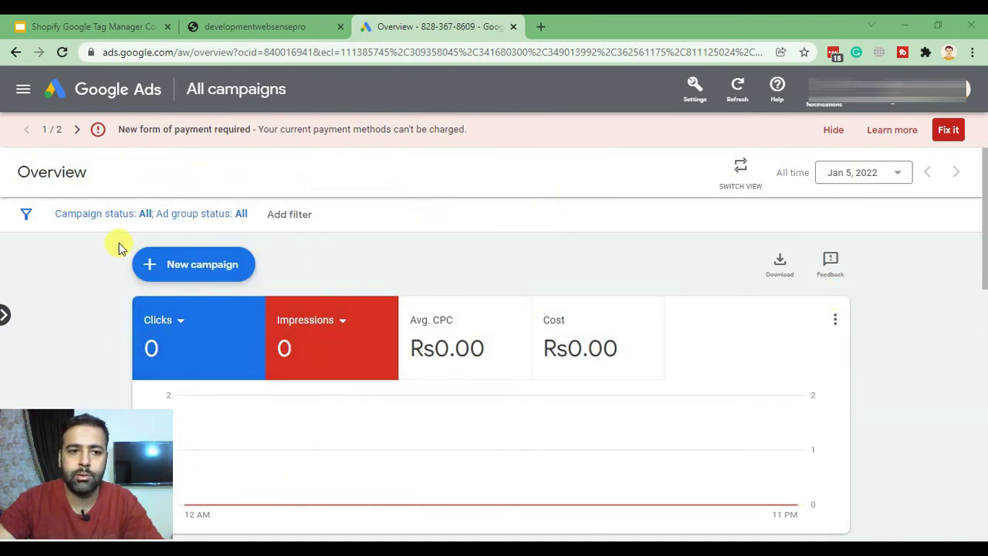
Step: Open and close the campaign list drawer, reviewing the All campaigns overview's zero clicks and impressions
{"action": "left_click", "coordinate": [24, 93]}
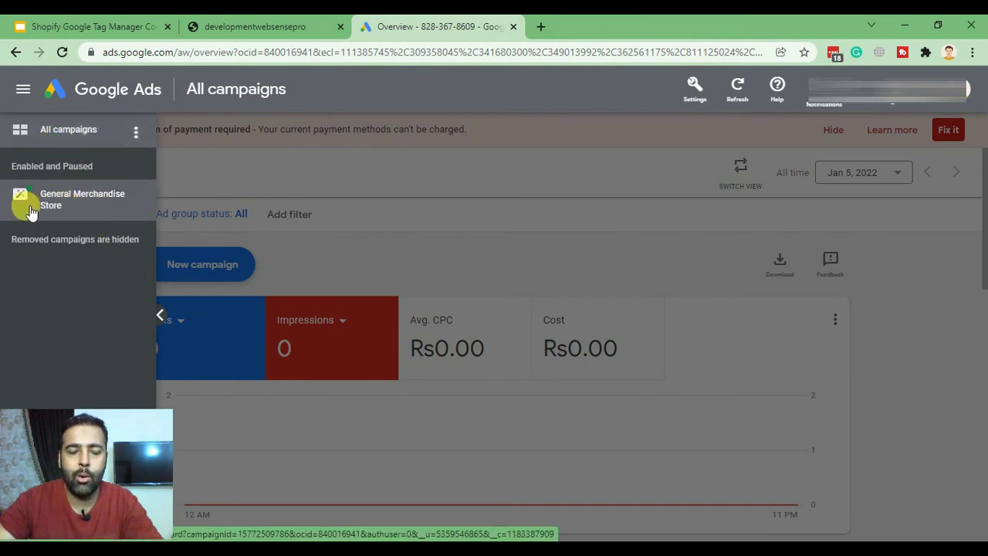
{"action": "left_click", "coordinate": [406, 235]}
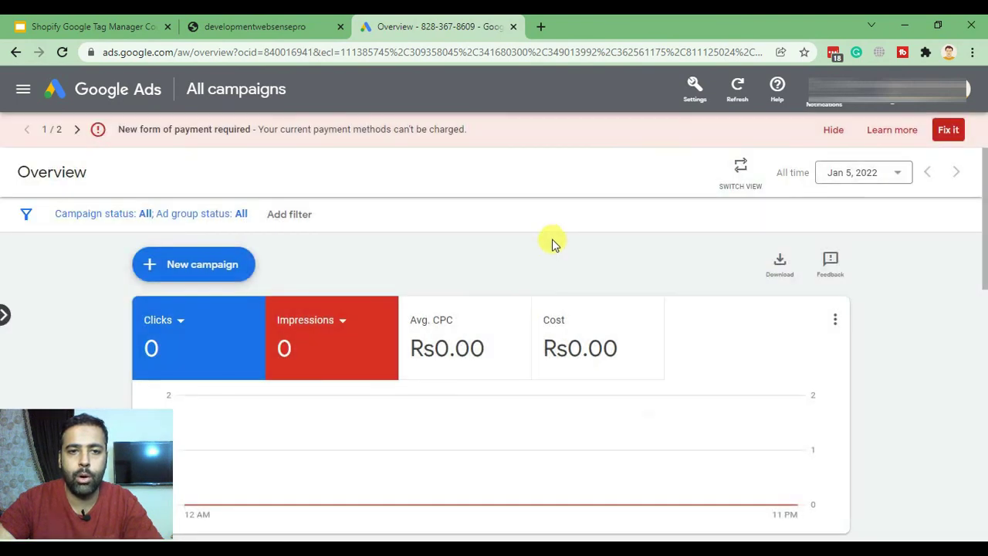
{"action": "scroll", "coordinate": [549, 302], "scroll_direction": "down", "scroll_amount": 10}
{"action": "scroll", "coordinate": [546, 355], "scroll_direction": "up", "scroll_amount": 10}
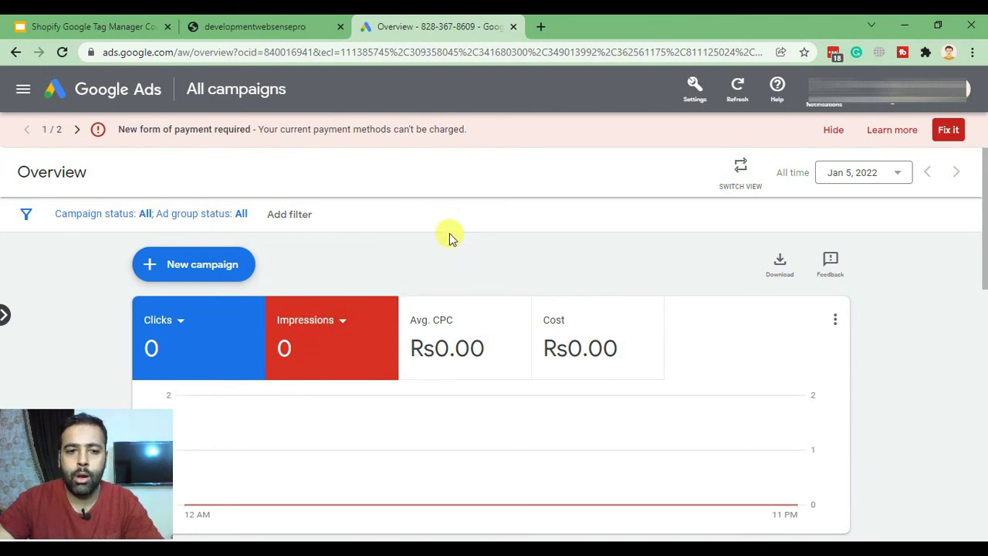
{"action": "scroll", "coordinate": [564, 263], "scroll_direction": "down", "scroll_amount": 3}
{"action": "scroll", "coordinate": [517, 317], "scroll_direction": "up", "scroll_amount": 4}
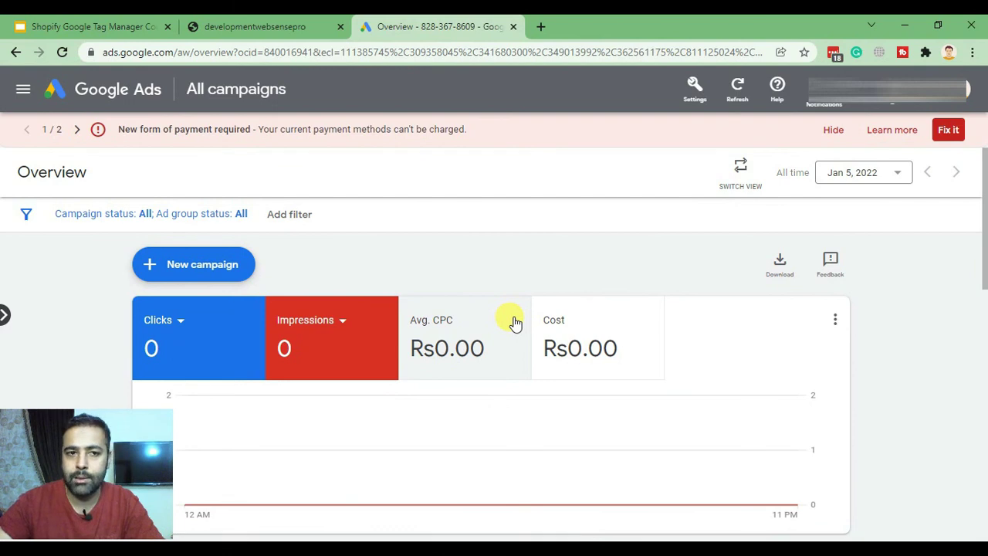
Step: Load the Shopify store admin by appending /admin to the store's URL
{"action": "left_click", "coordinate": [276, 26]}
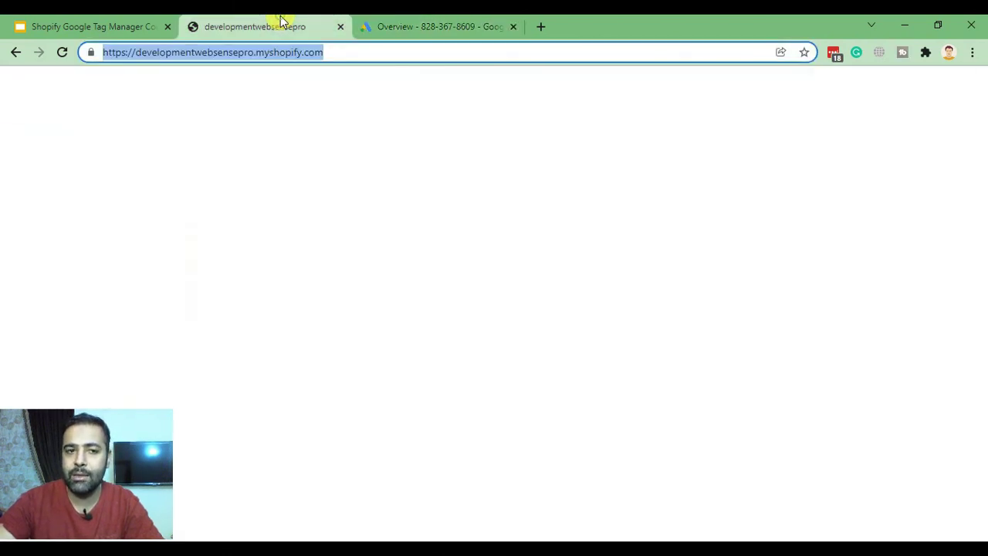
{"action": "left_click", "coordinate": [353, 54]}
{"action": "type", "text": "/ad"}
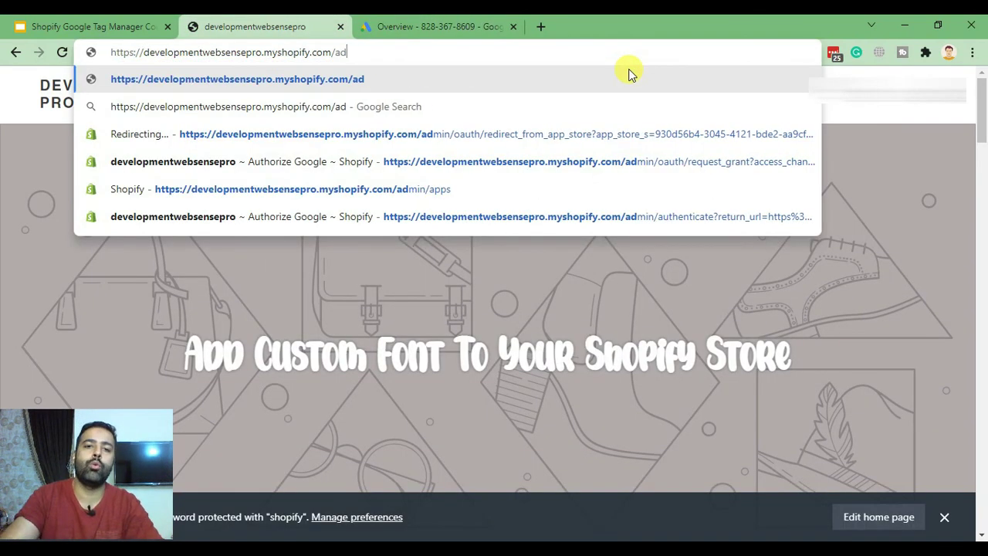
{"action": "type", "text": "min"}
{"action": "key", "text": "Return"}
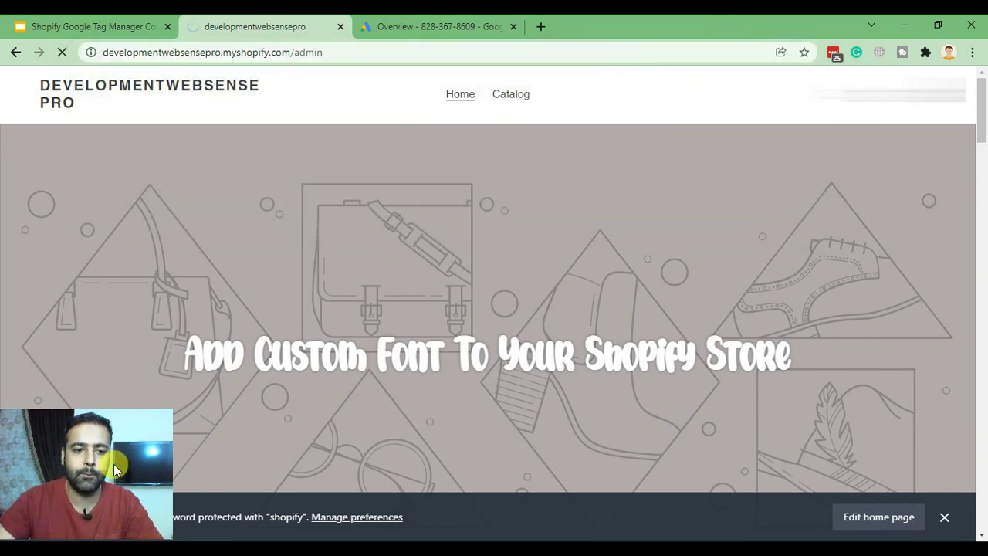
{"action": "left_click_drag", "start_coordinate": [106, 472], "coordinate": [930, 477]}
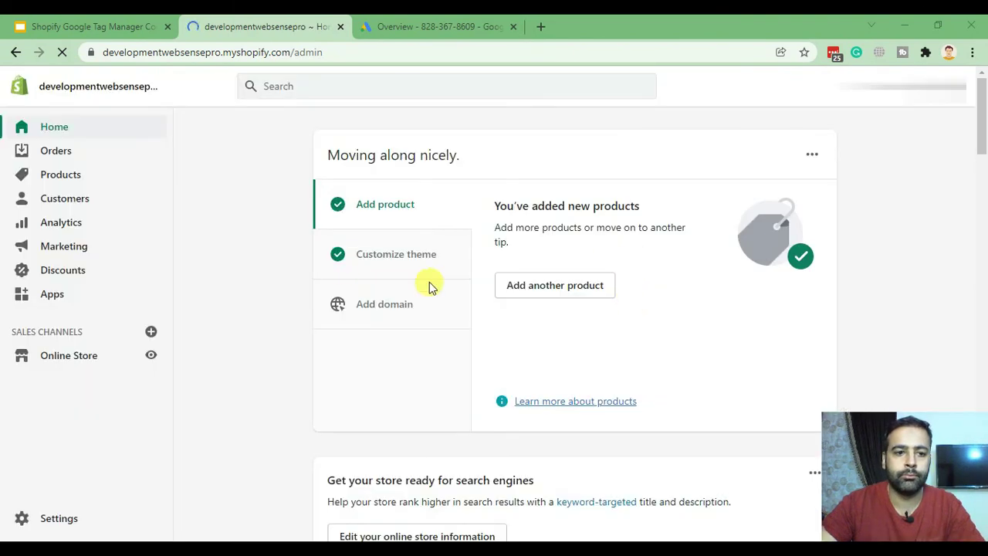
Step: In Marketing, start setting up the Google marketing app
{"action": "left_click", "coordinate": [69, 247]}
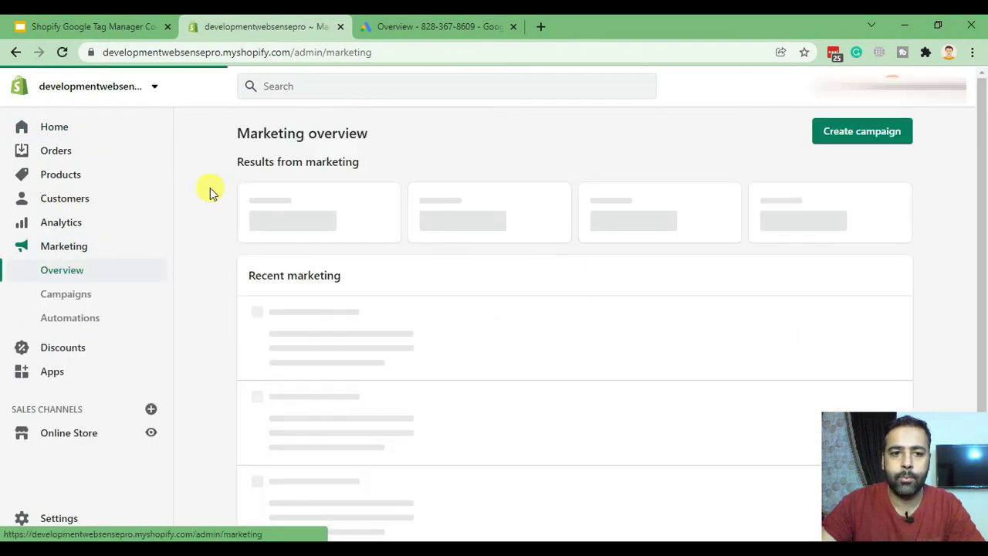
{"action": "scroll", "coordinate": [210, 188], "scroll_direction": "down", "scroll_amount": 4}
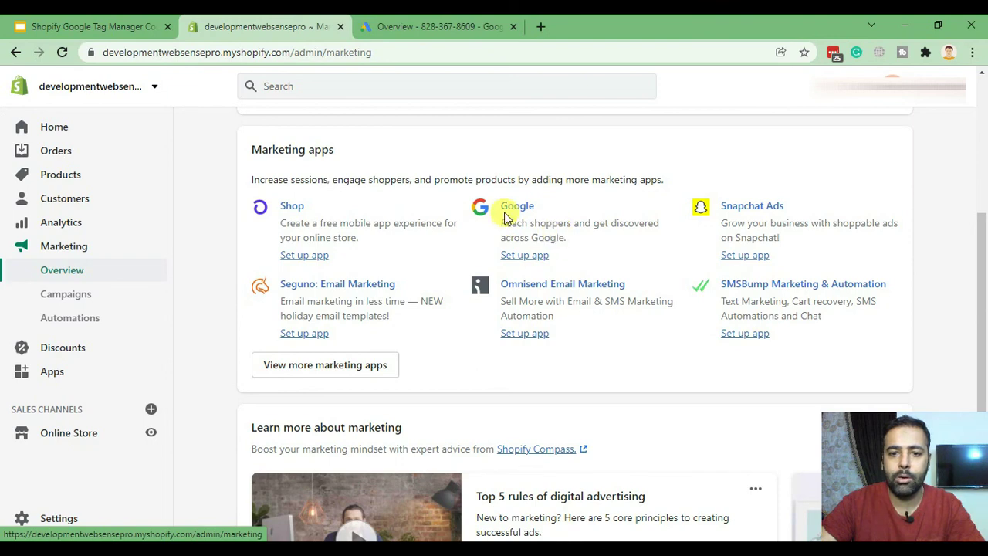
{"action": "left_click", "coordinate": [525, 257]}
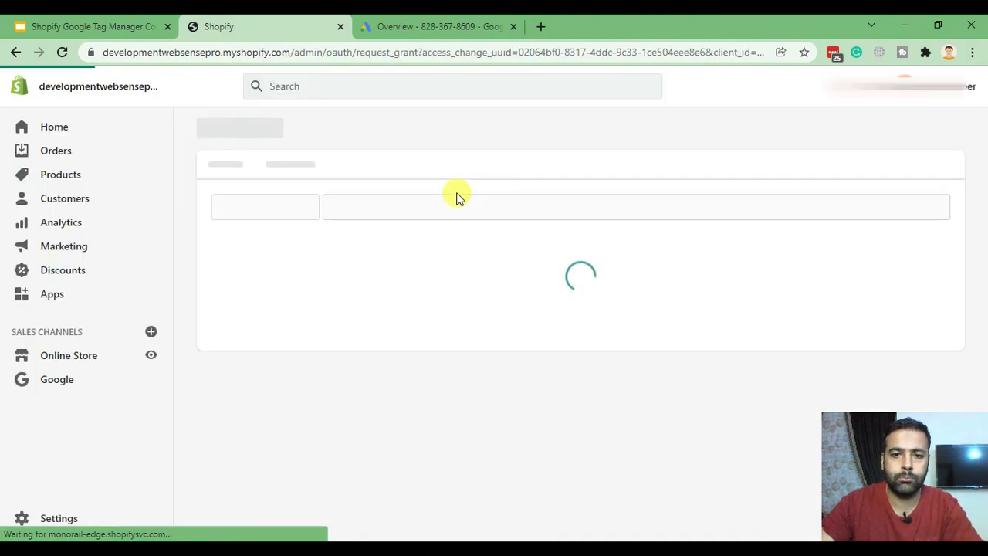
Step: Review Google's requested store permissions and approve them with Update sales channel
{"action": "scroll", "coordinate": [584, 224], "scroll_direction": "down", "scroll_amount": 2}
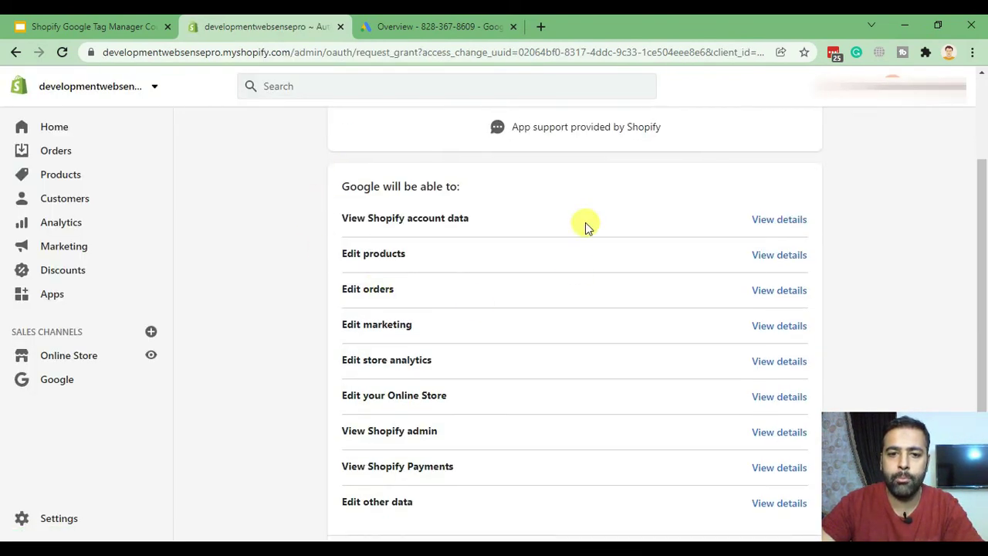
{"action": "scroll", "coordinate": [545, 240], "scroll_direction": "up", "scroll_amount": 2}
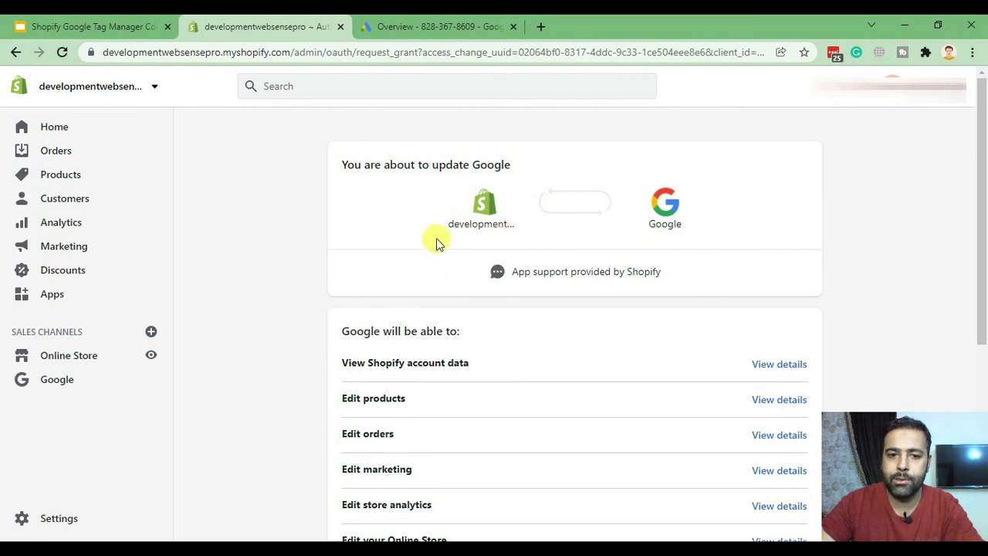
{"action": "scroll", "coordinate": [437, 243], "scroll_direction": "down", "scroll_amount": 4}
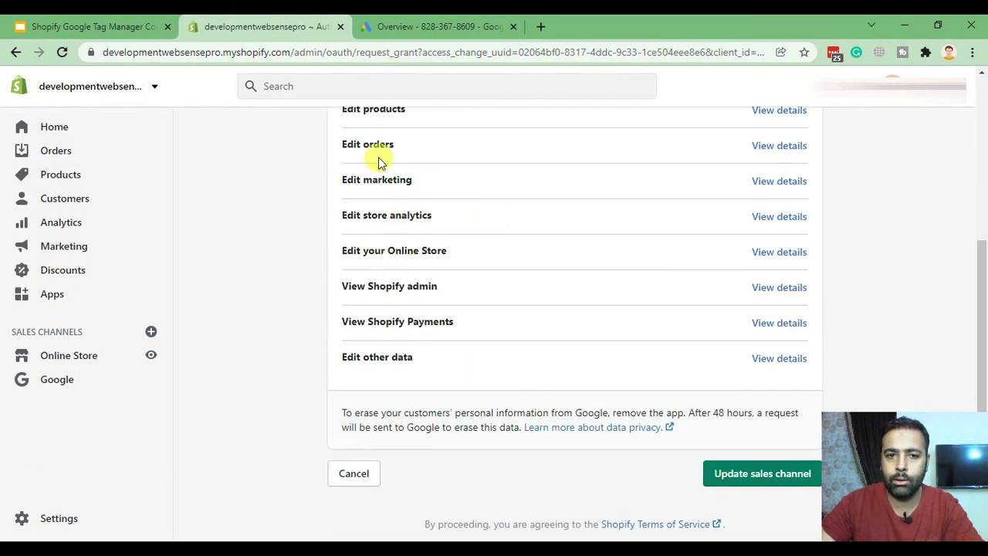
{"action": "left_click", "coordinate": [709, 473]}
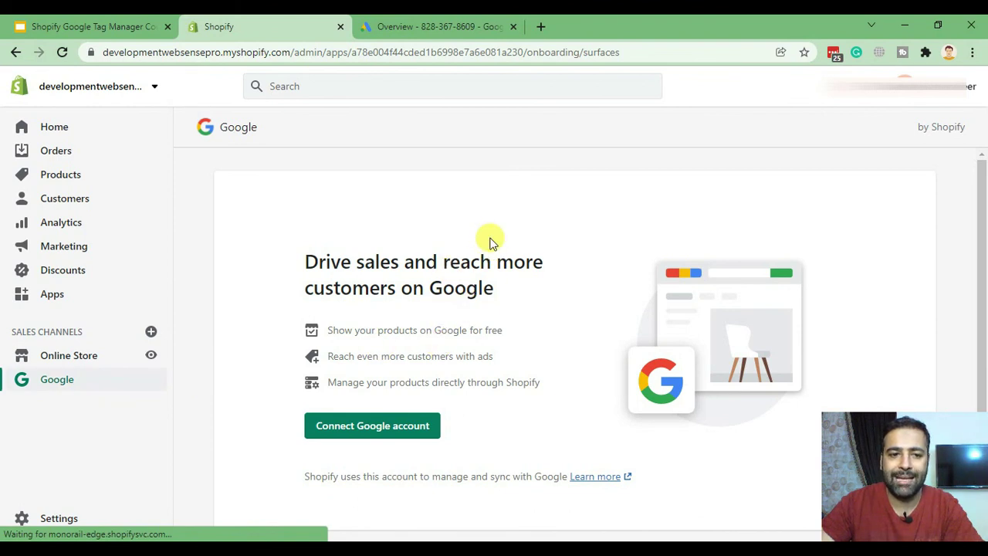
Step: Highlight the Google channel's three listed features, then return to the Google Ads overview tab
{"action": "scroll", "coordinate": [490, 240], "scroll_direction": "down", "scroll_amount": 1}
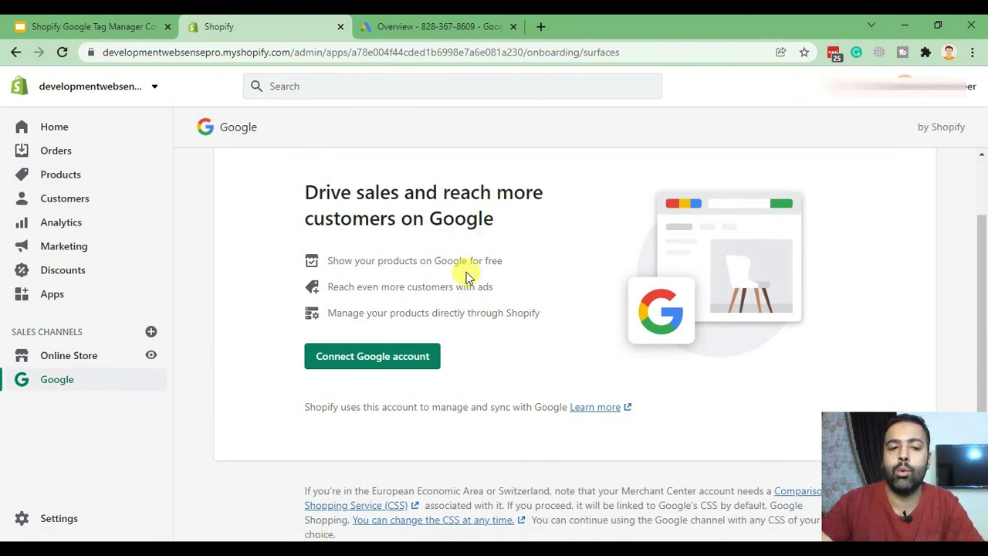
{"action": "left_click_drag", "start_coordinate": [537, 311], "coordinate": [507, 263]}
{"action": "left_click", "coordinate": [508, 263]}
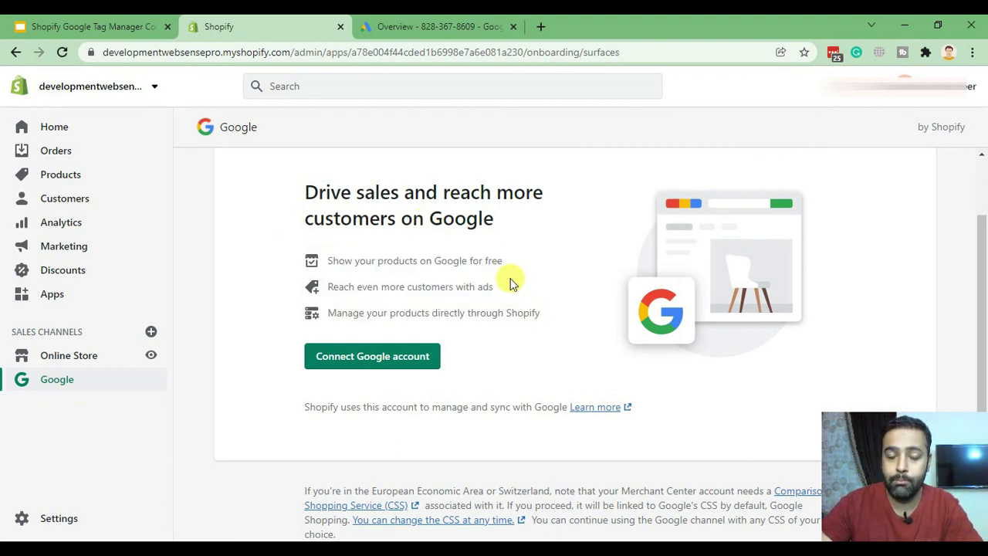
{"action": "left_click_drag", "start_coordinate": [539, 313], "coordinate": [330, 259]}
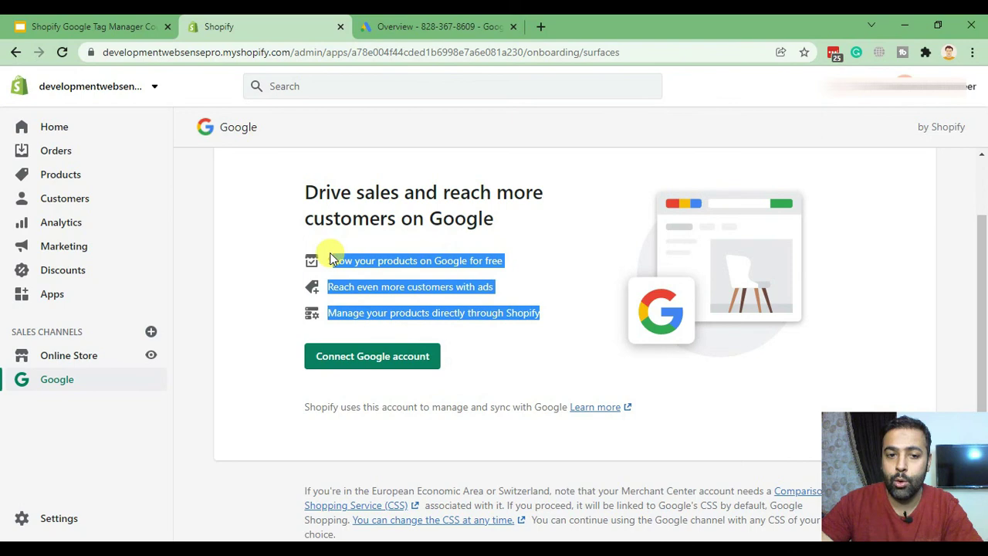
{"action": "left_click", "coordinate": [473, 261]}
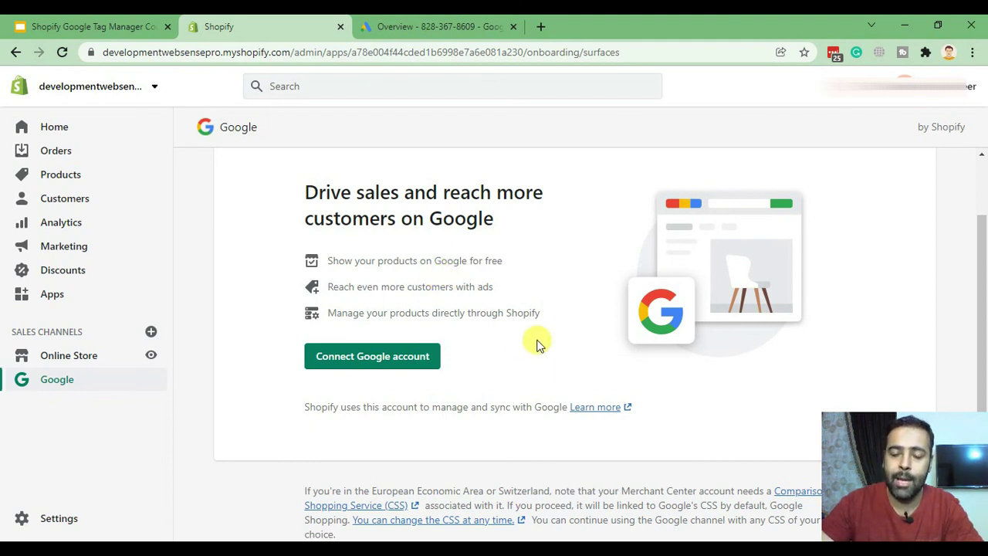
{"action": "left_click_drag", "start_coordinate": [542, 316], "coordinate": [331, 258]}
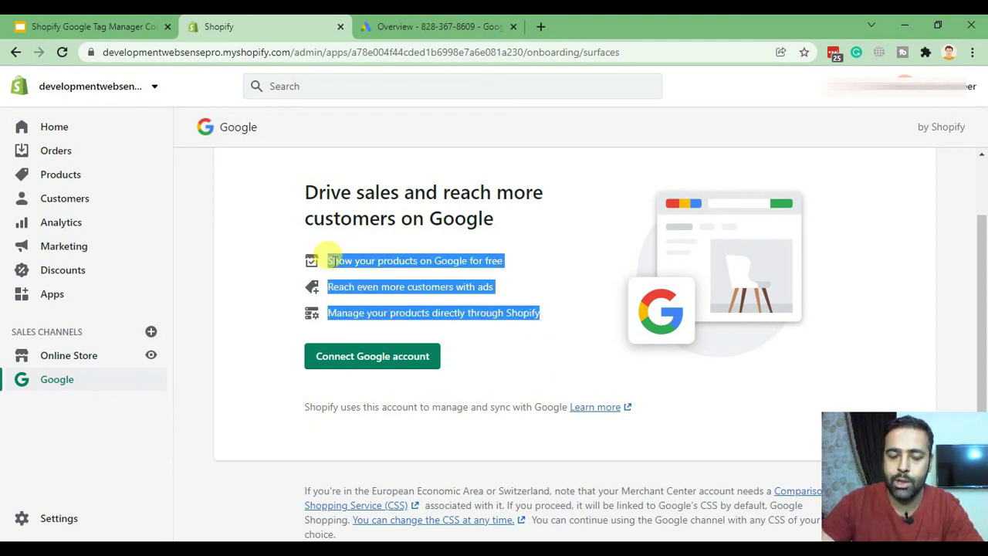
{"action": "left_click", "coordinate": [511, 286]}
{"action": "left_click_drag", "start_coordinate": [550, 317], "coordinate": [314, 252]}
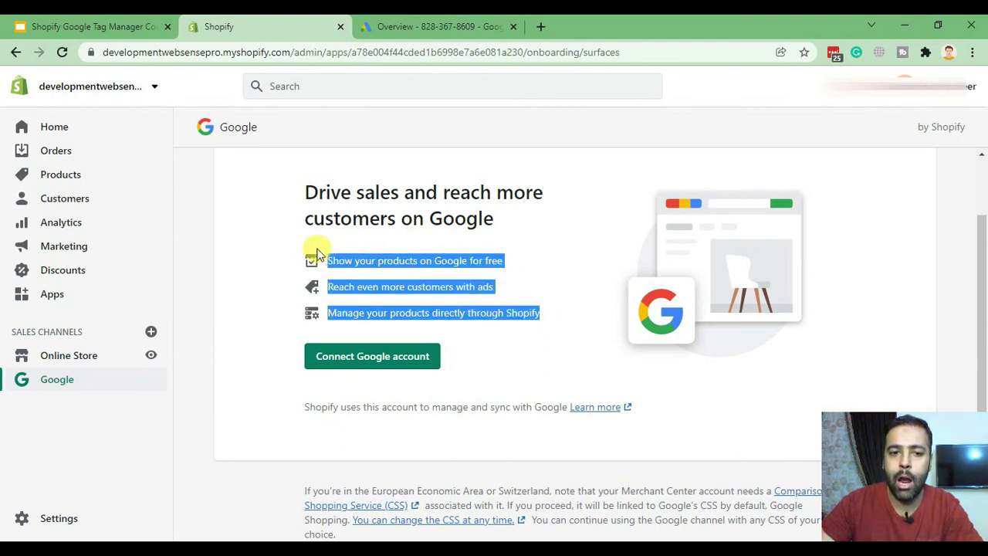
{"action": "left_click", "coordinate": [399, 26]}
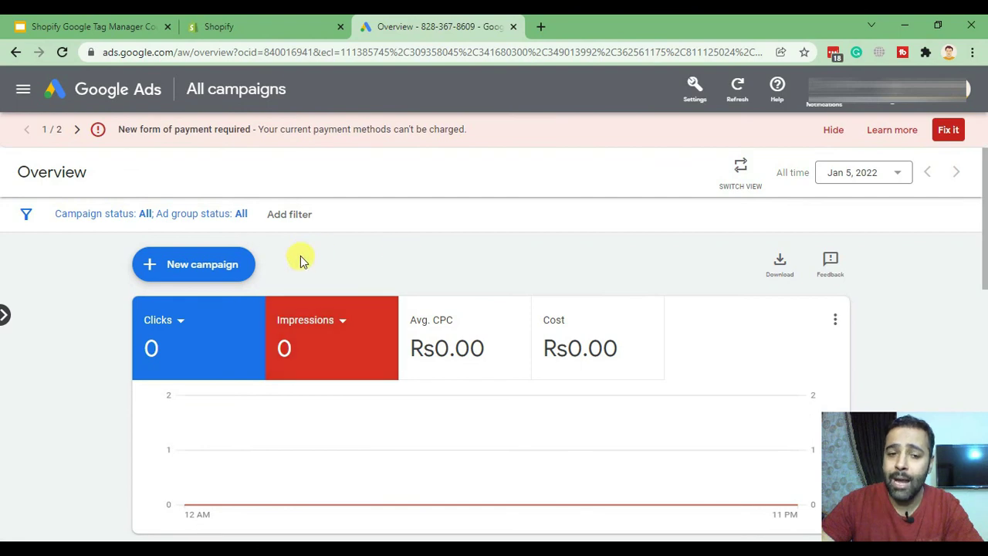
{"action": "scroll", "coordinate": [324, 259], "scroll_direction": "down", "scroll_amount": 4}
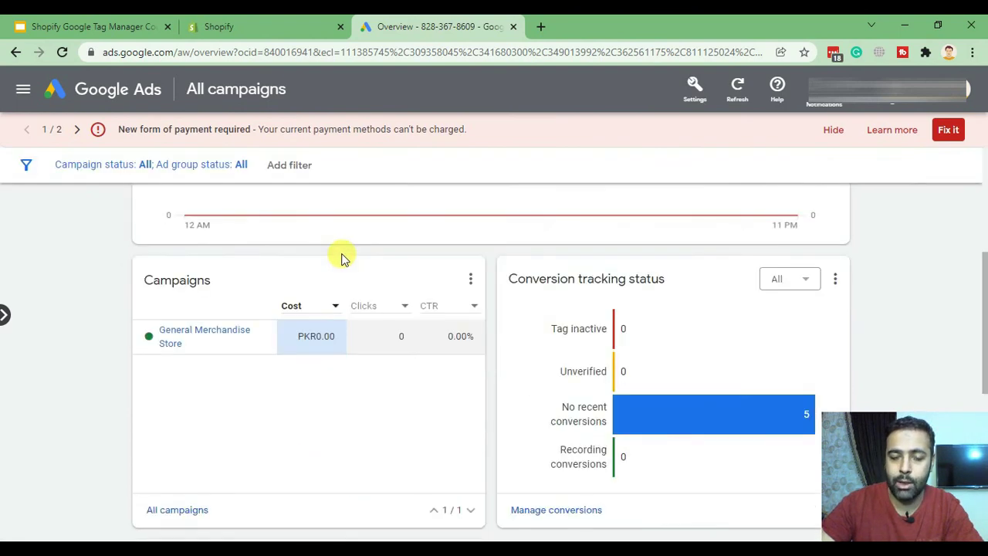
{"action": "scroll", "coordinate": [341, 258], "scroll_direction": "up", "scroll_amount": 4}
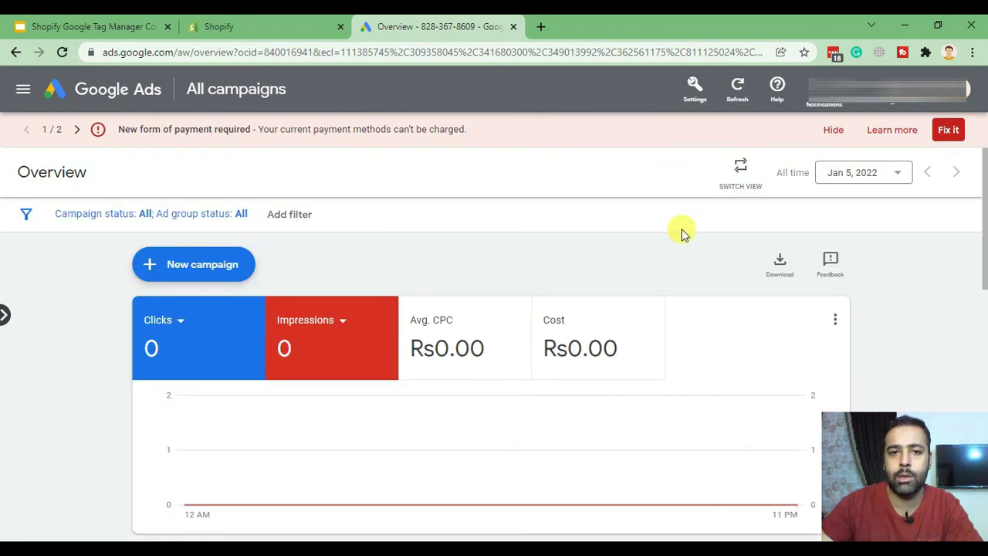